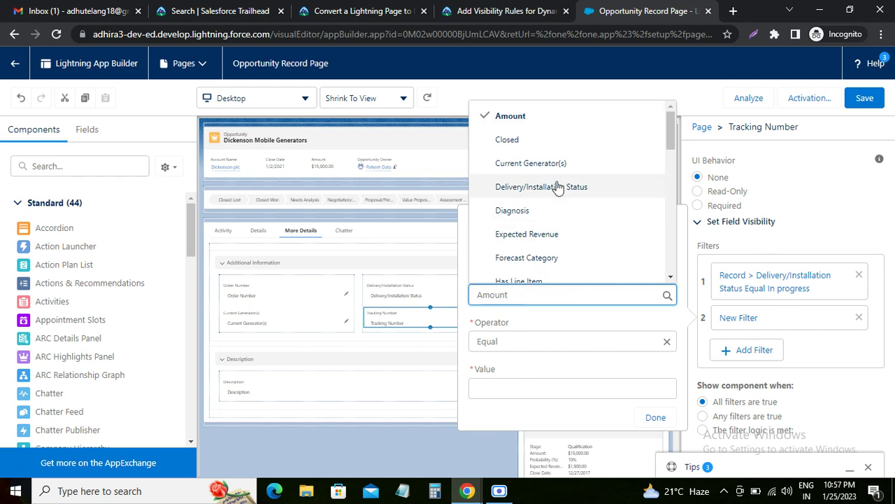
Define the second visibility filter for the Tracking Number field as Delivery/Installation Status Equal Completed
left_click(538, 187)
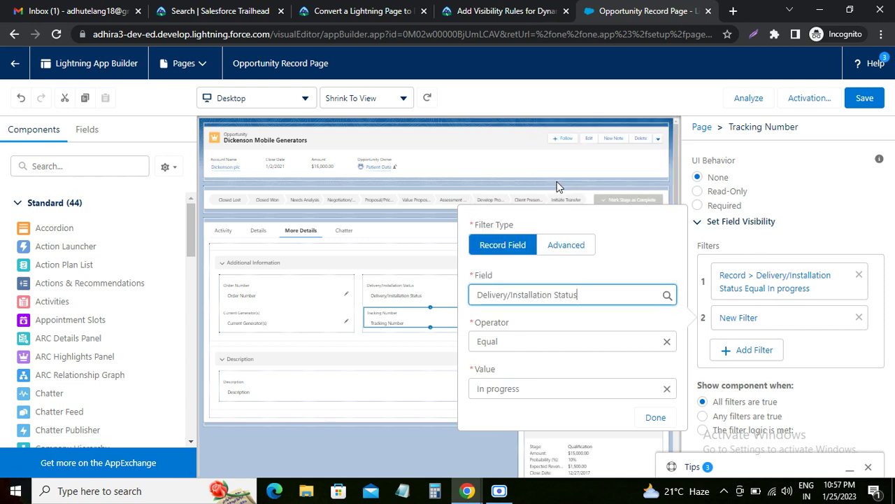
left_click(514, 388)
left_click(517, 459)
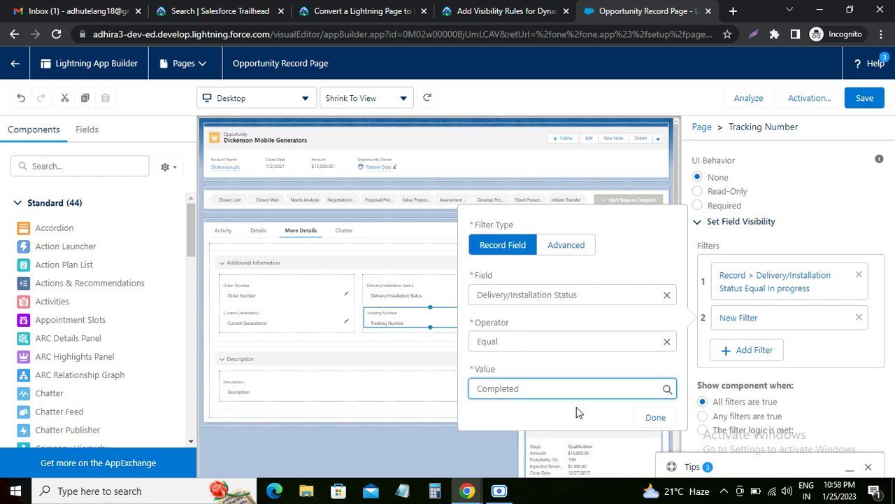
left_click(655, 418)
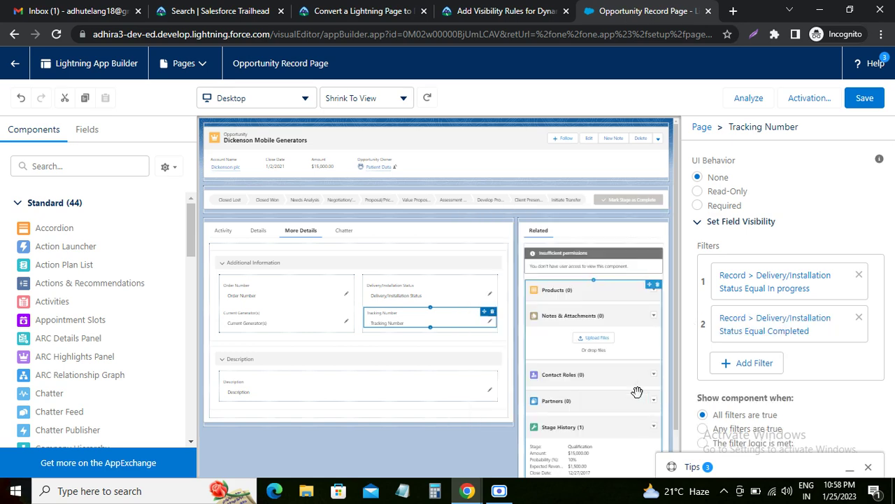
Following the Trailhead instructions, set the Tracking Number field to show when any filters are true
left_click(482, 14)
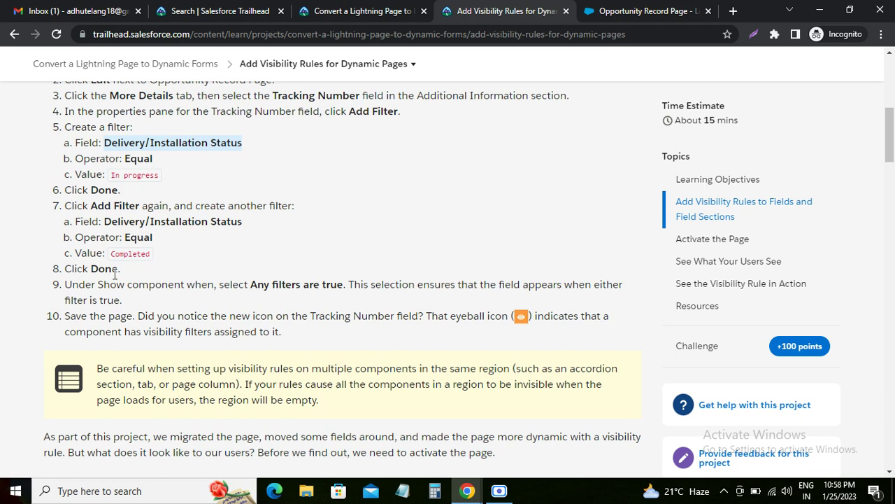
left_click_drag(101, 284, 207, 282)
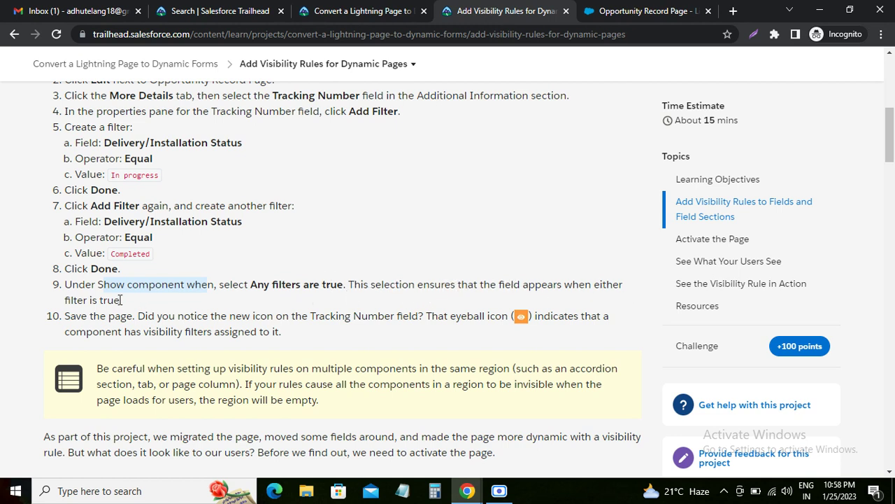
left_click_drag(121, 299, 66, 284)
scroll(106, 239, "down", 2)
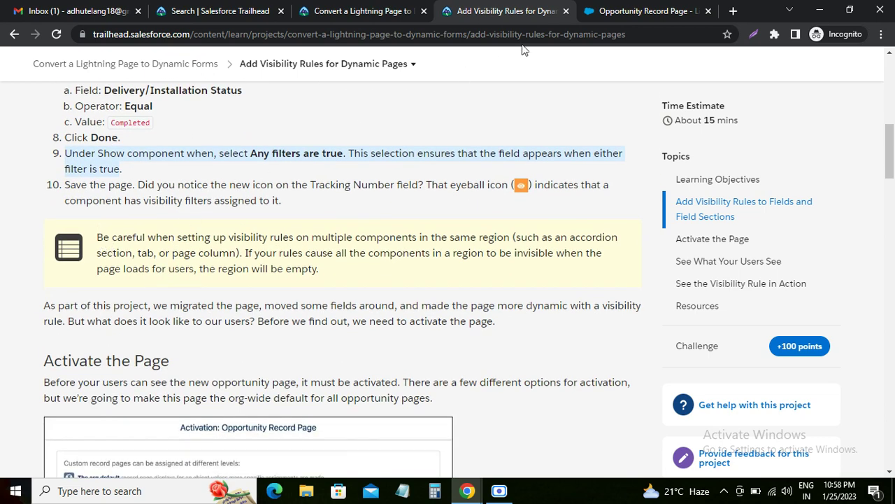
left_click(617, 11)
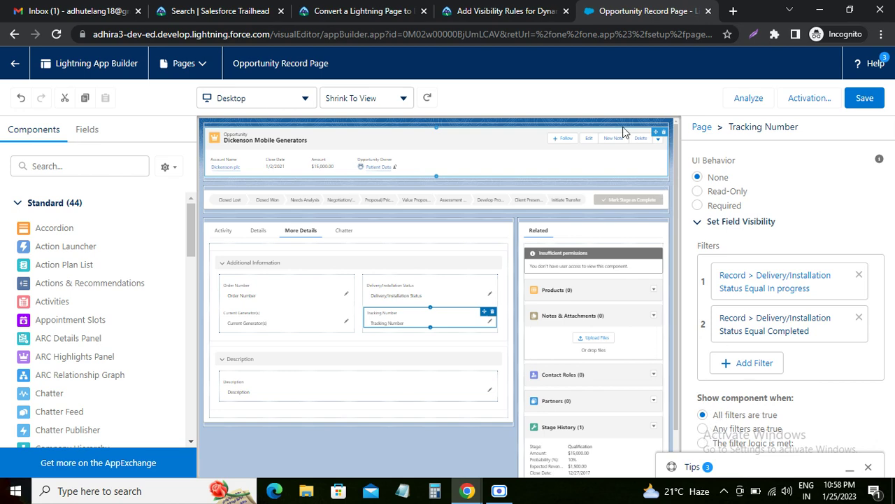
left_click(496, 10)
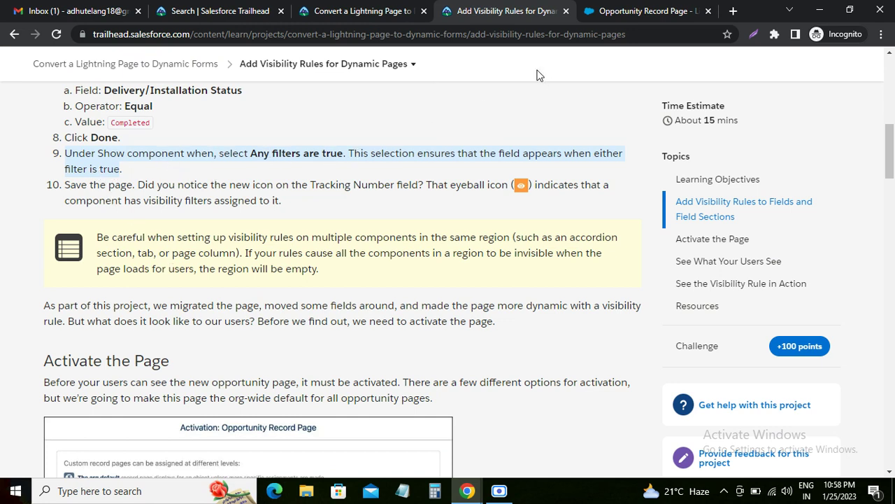
left_click(651, 11)
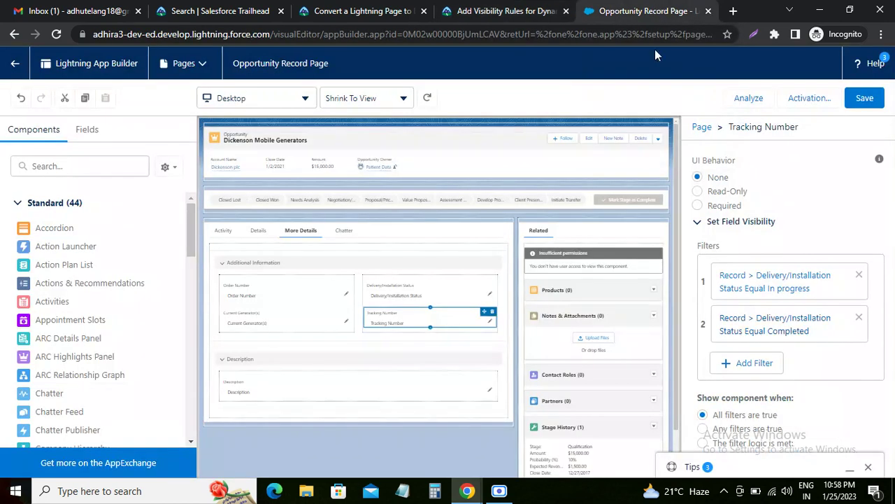
left_click(706, 429)
Check the next Trailhead instruction and save the Opportunity Record Page
left_click(509, 12)
left_click_drag(72, 186, 137, 188)
left_click(651, 8)
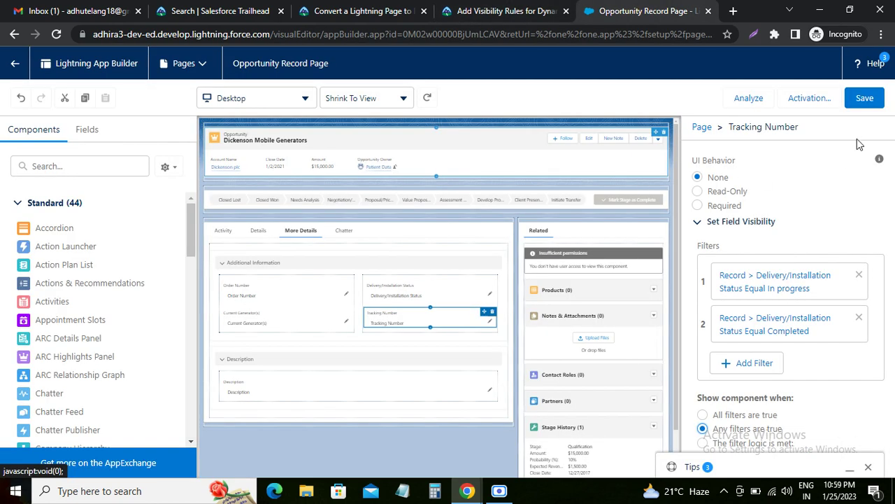
left_click(865, 98)
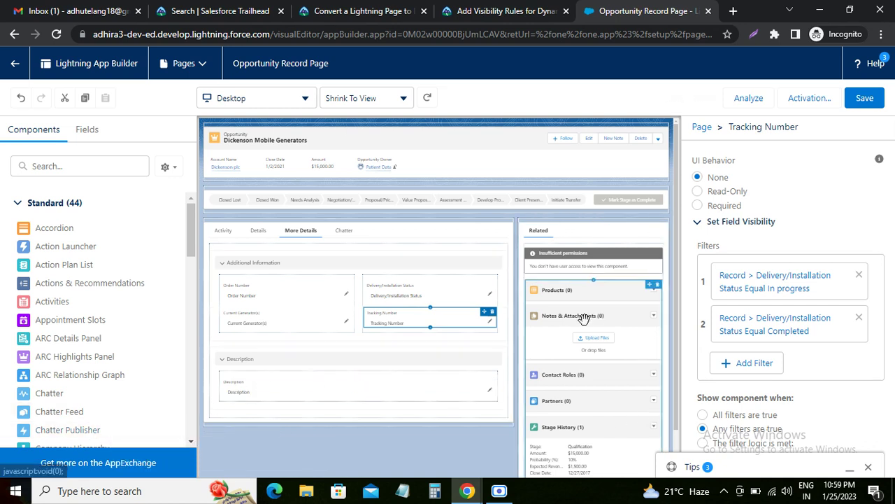
Read the Trailhead note about the visibility icon and check the Tracking Number field for it on the page
left_click(535, 16)
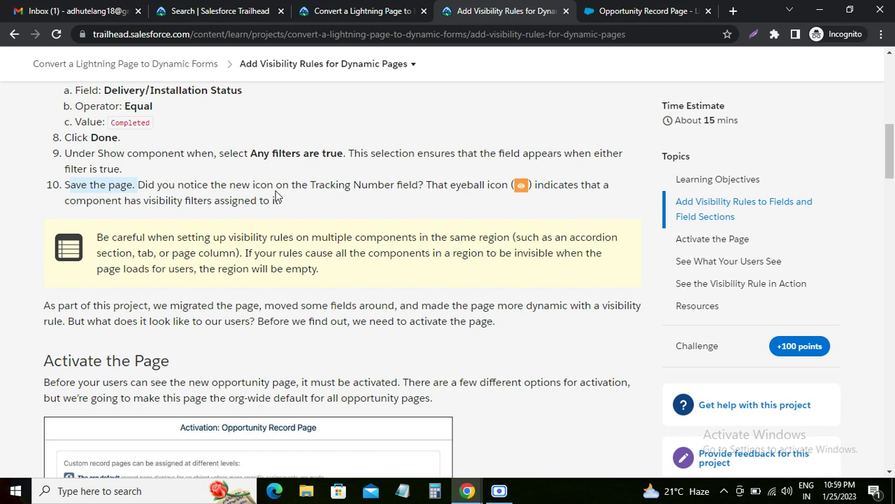
left_click_drag(231, 183, 424, 186)
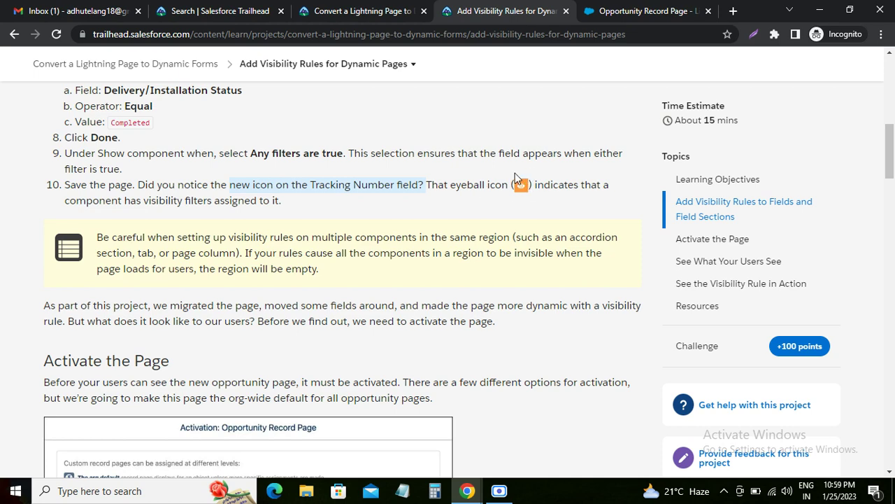
left_click(643, 10)
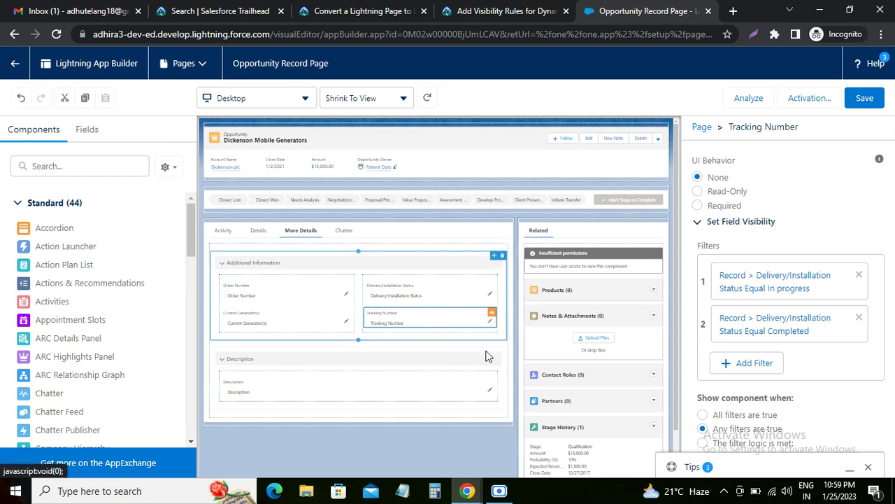
Review the Activate the Page instructions in Trailhead and start assigning the Opportunity Record Page as the org default
left_click(505, 10)
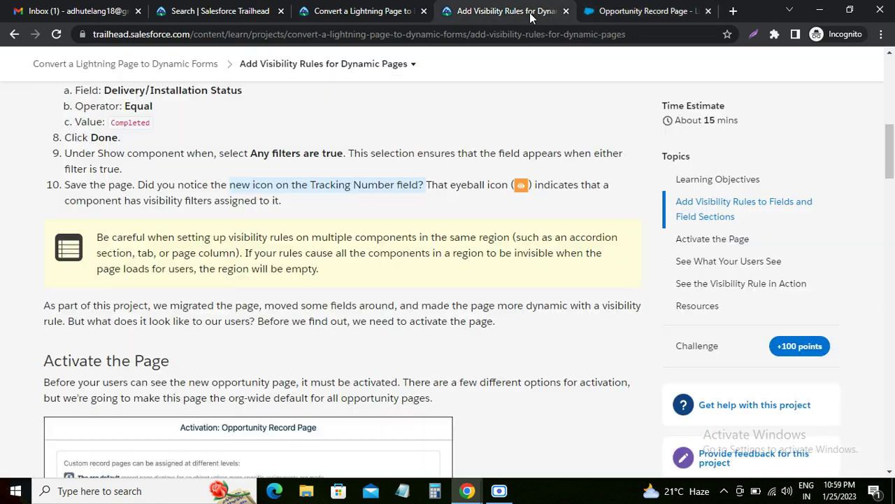
scroll(147, 251, "down", 3)
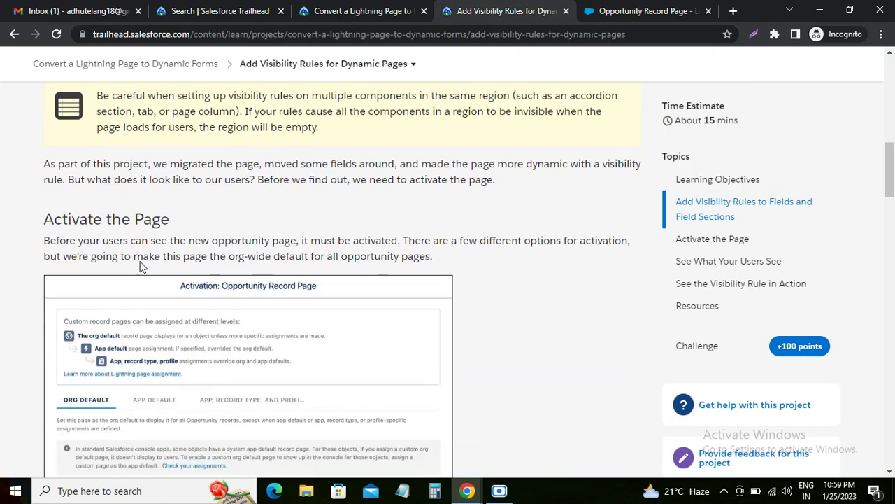
left_click_drag(48, 165, 167, 165)
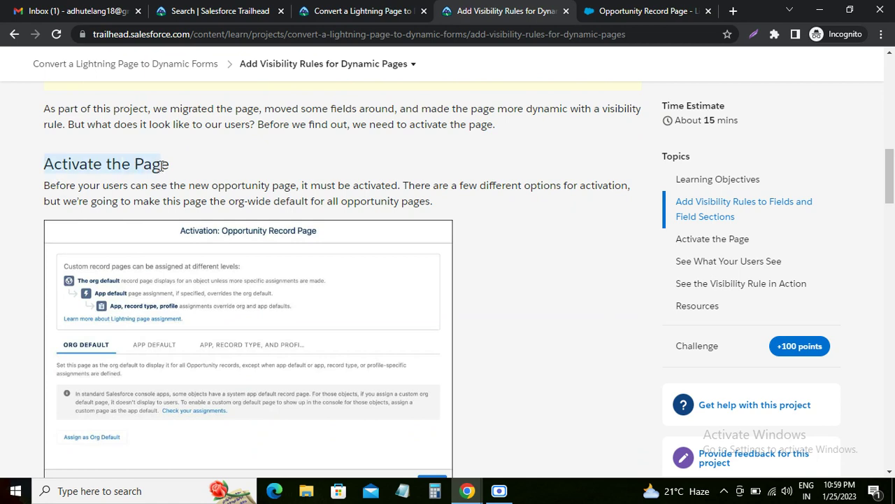
scroll(162, 235, "down", 2)
scroll(161, 235, "up", 1)
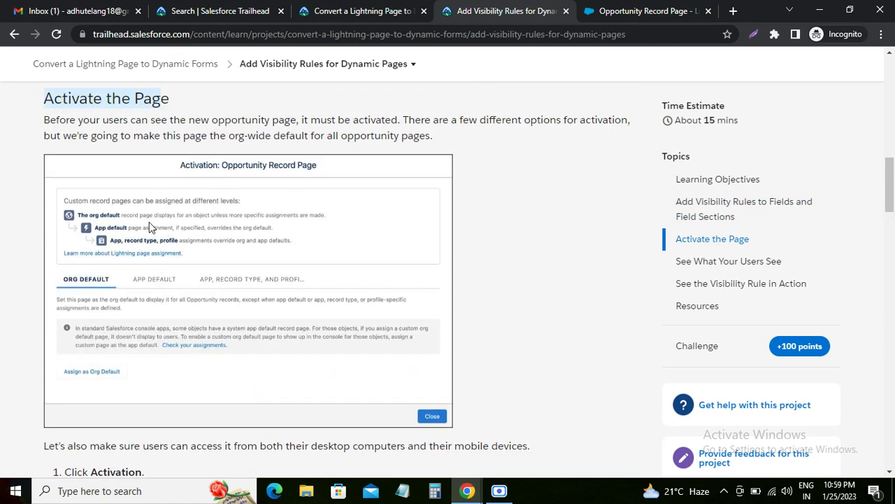
scroll(149, 222, "down", 2)
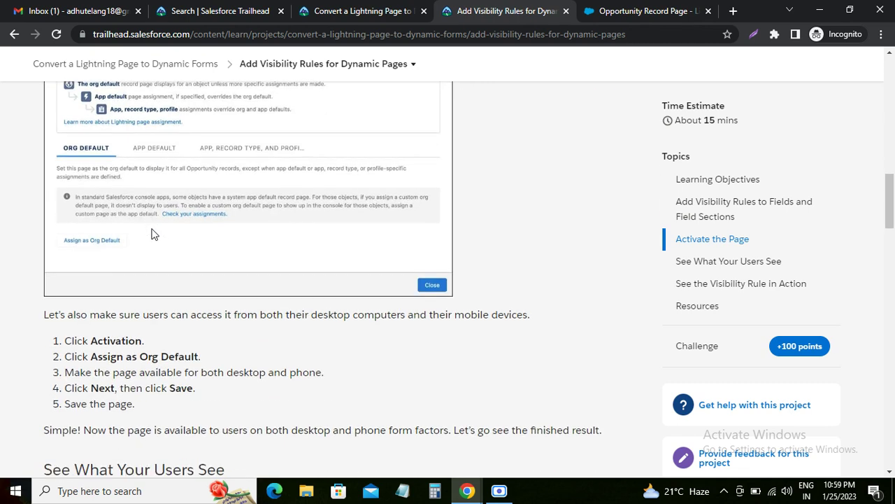
double_click(119, 341)
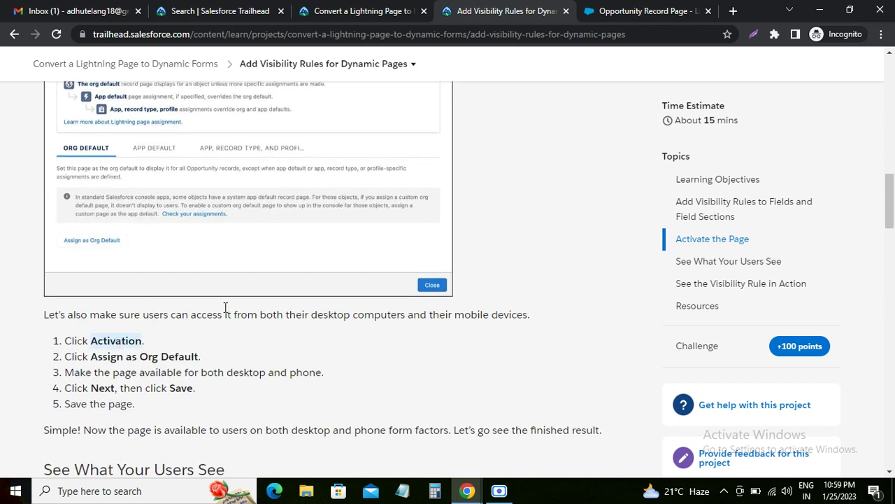
left_click(644, 10)
left_click(801, 100)
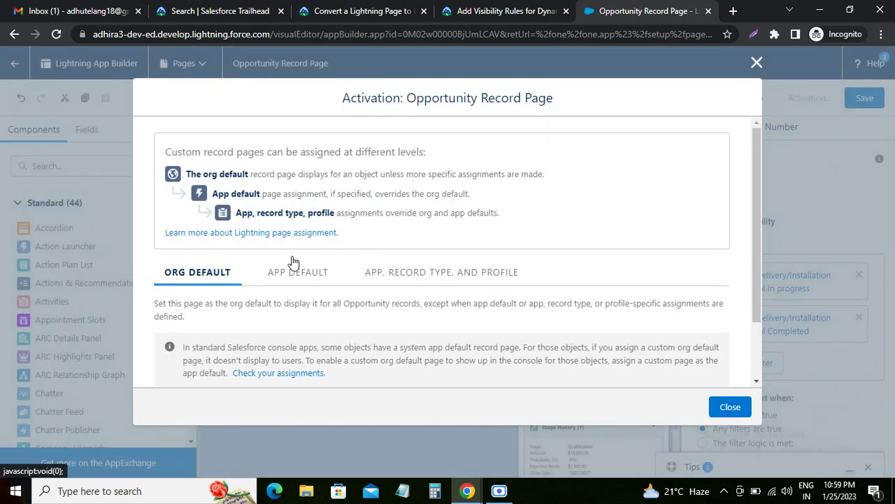
scroll(236, 298, "down", 2)
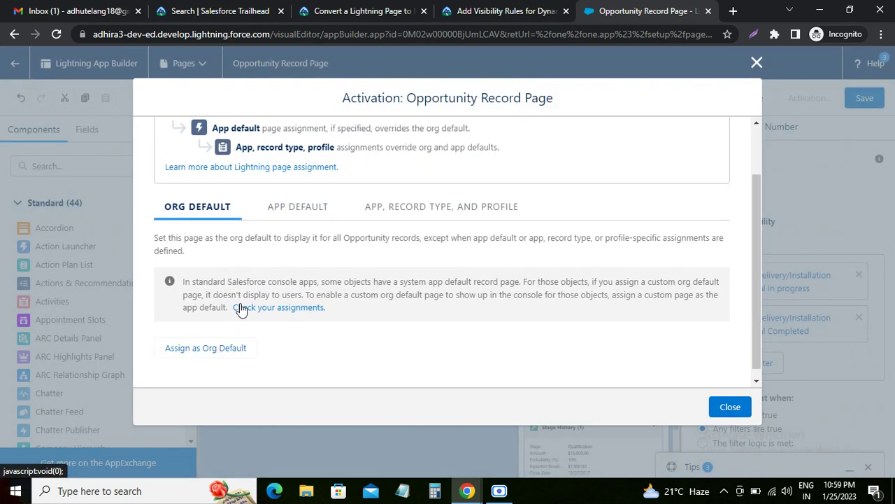
left_click(205, 350)
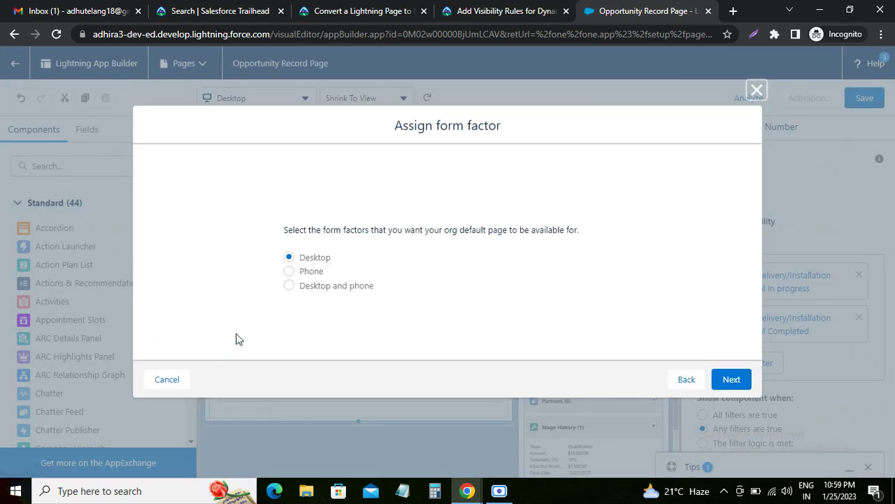
Make the org default page available for desktop and phone, save the assignment, and save the page
left_click(480, 11)
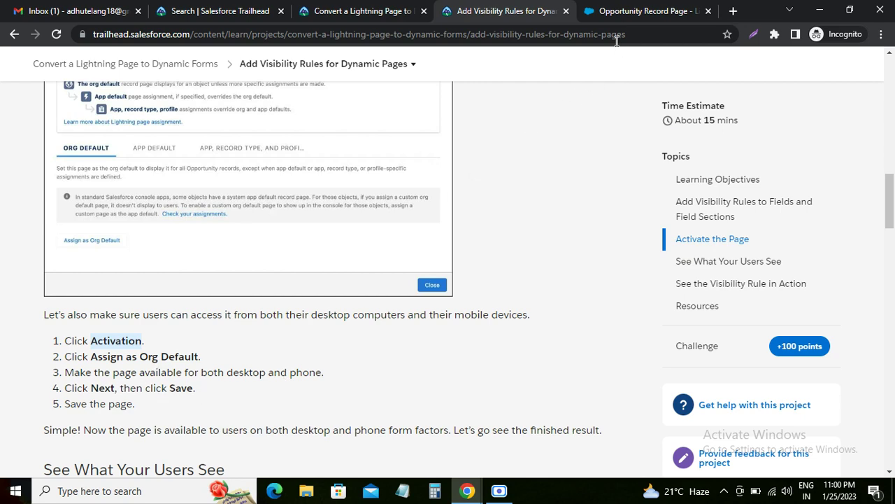
left_click(625, 10)
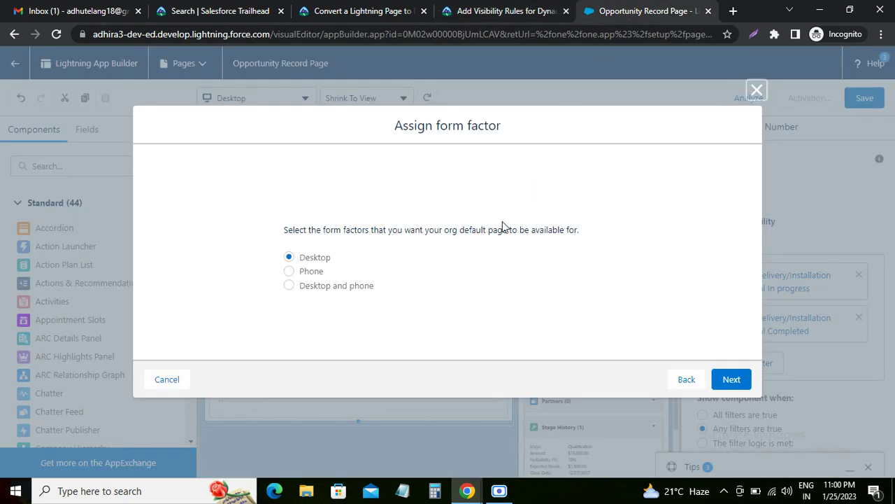
left_click(290, 285)
left_click(729, 380)
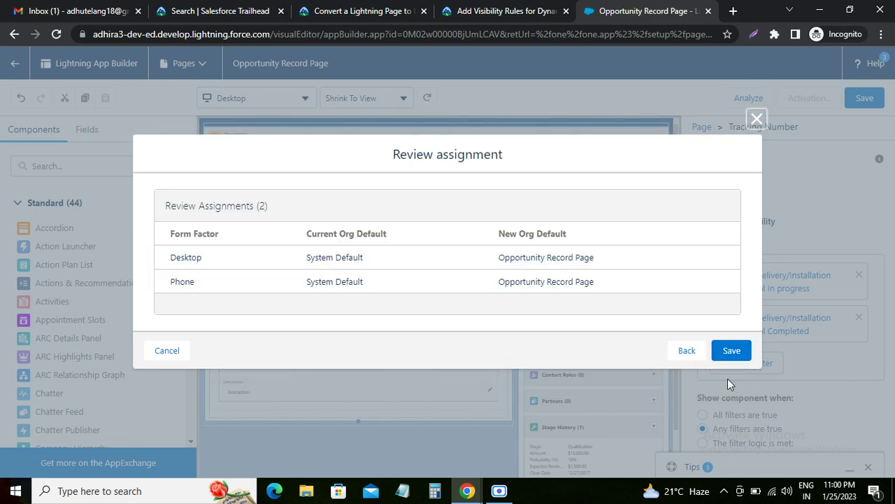
left_click(725, 354)
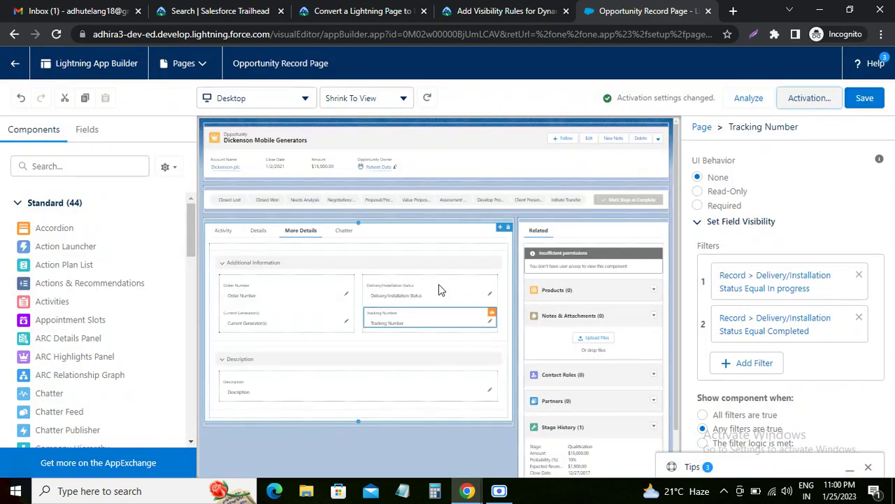
left_click(865, 100)
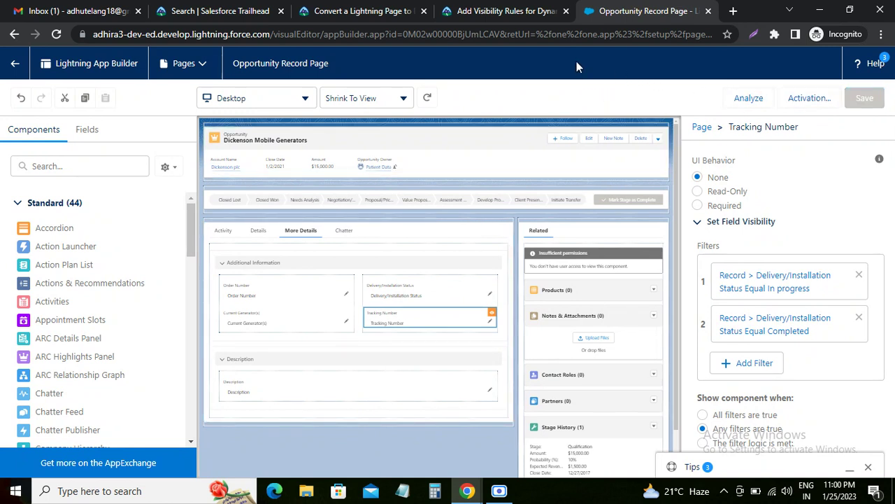
Following the See What Your Users See instructions, leave the page editor and return to the Lightning App Builder page in Setup
left_click(518, 13)
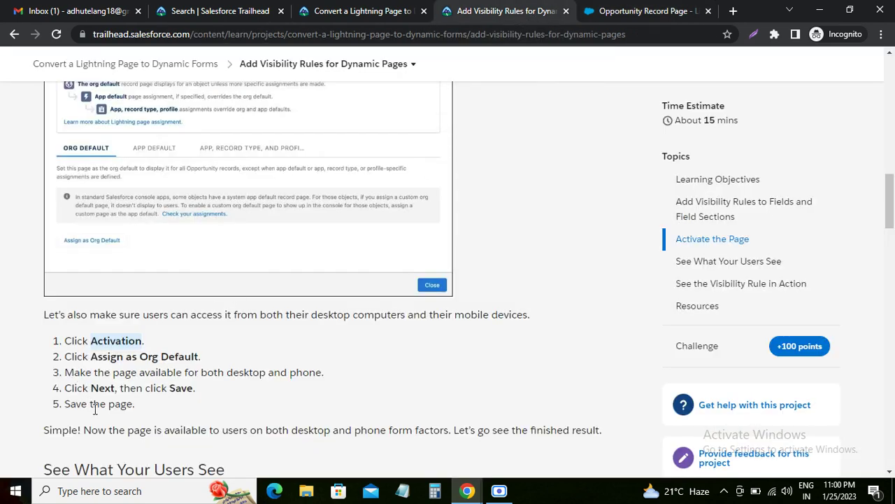
scroll(105, 406, "down", 3)
left_click_drag(62, 274, 223, 271)
scroll(98, 189, "down", 2)
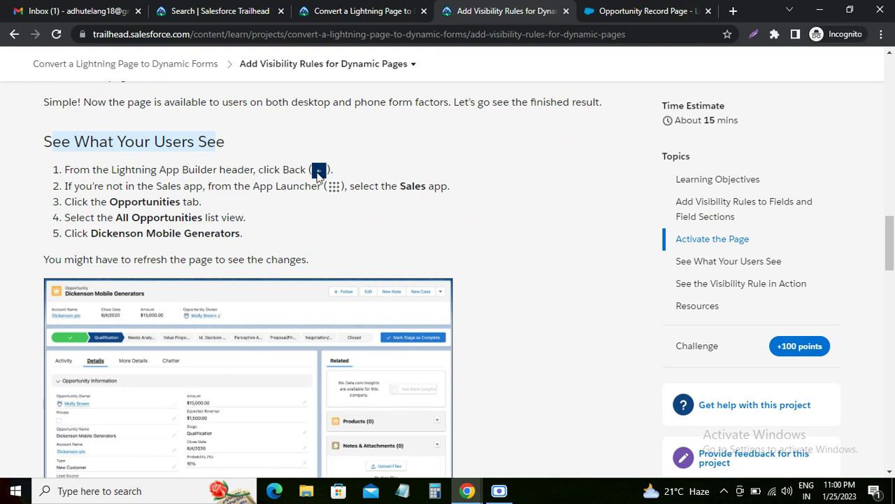
left_click_drag(283, 168, 302, 166)
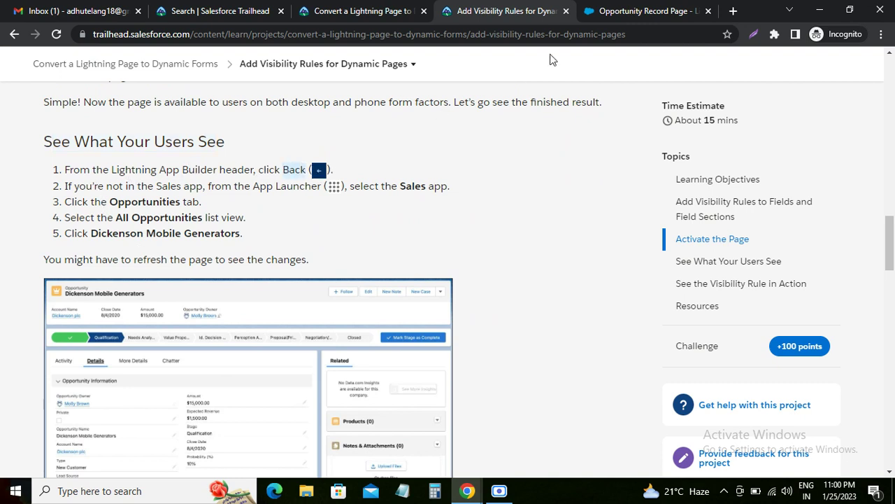
left_click(630, 10)
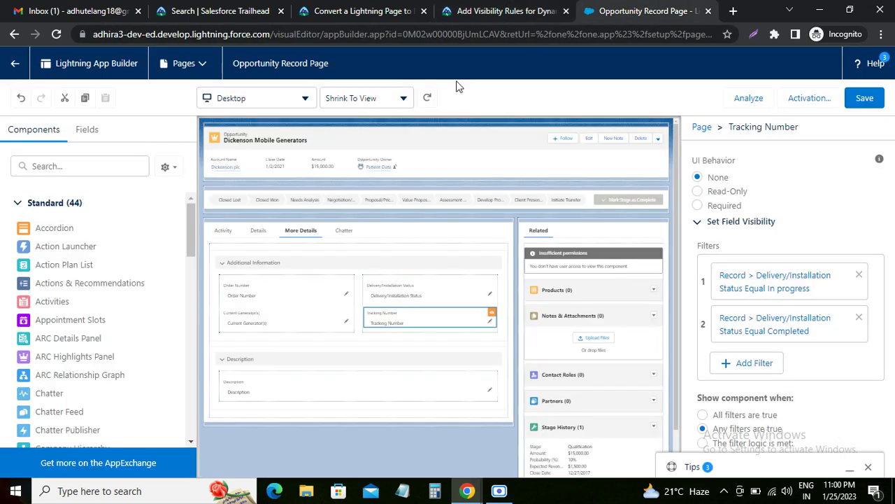
left_click(16, 66)
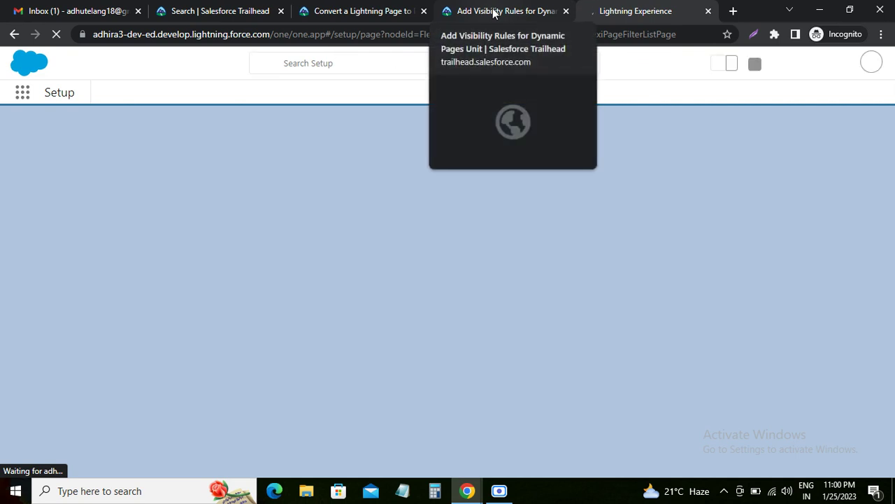
left_click(494, 12)
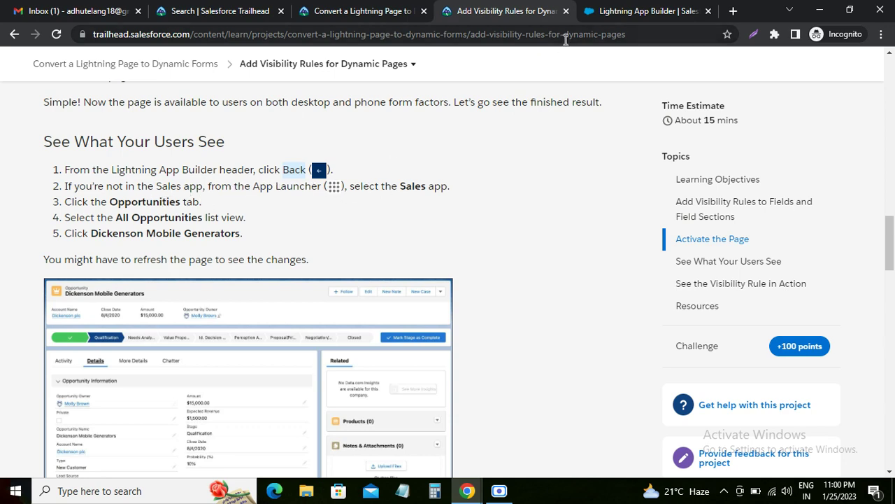
left_click(644, 10)
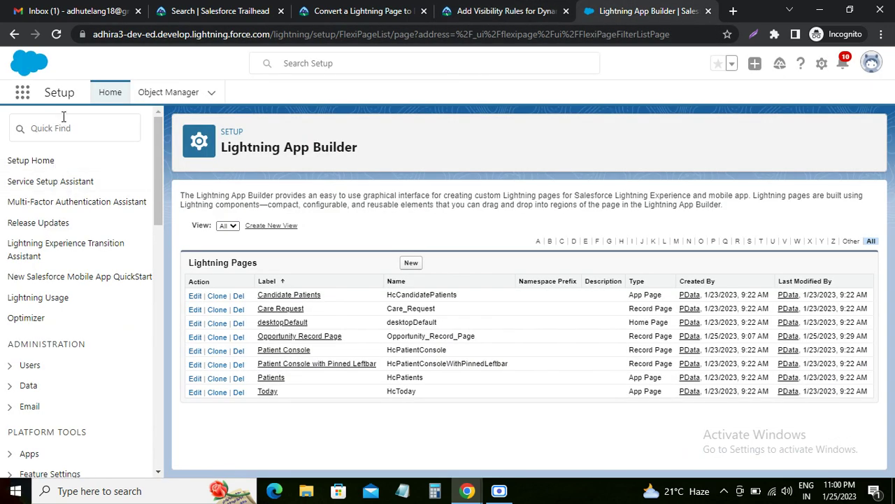
Switch from Setup to the Sales app and go to its Opportunities
left_click(23, 95)
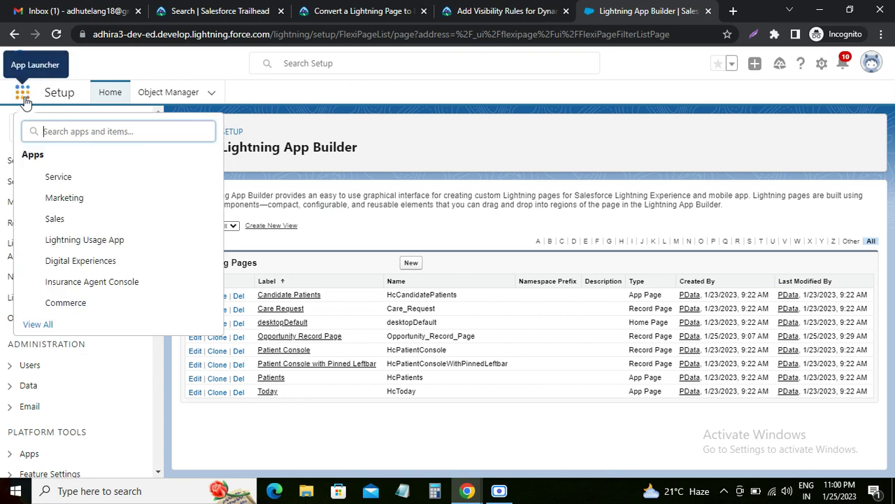
left_click(52, 227)
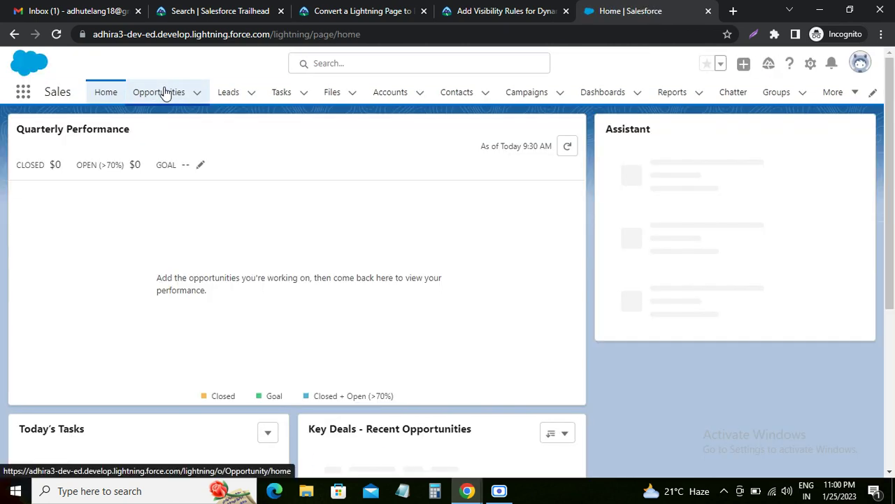
left_click(161, 92)
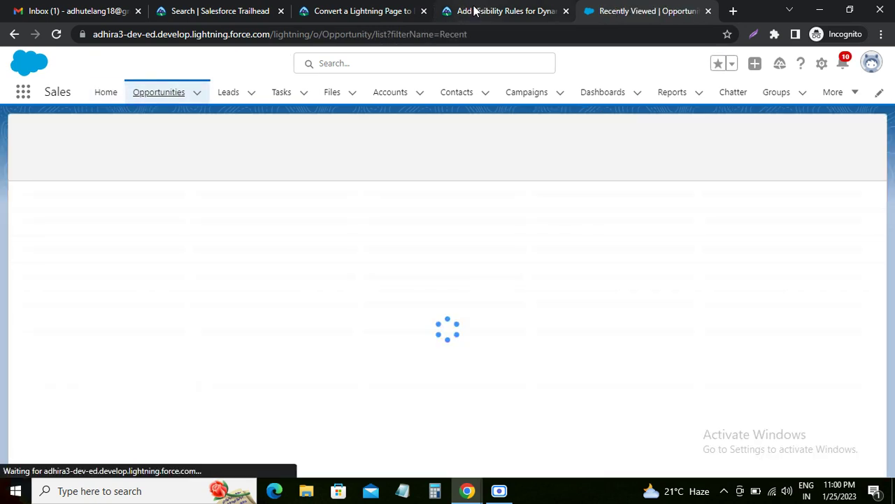
Following the See What Your Users See instructions in Trailhead, show the All Opportunities list view
left_click(475, 11)
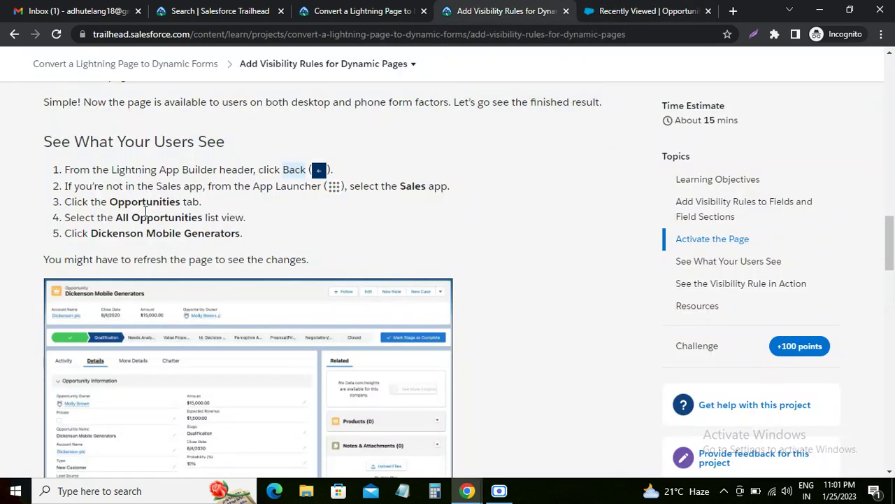
left_click_drag(121, 217, 190, 217)
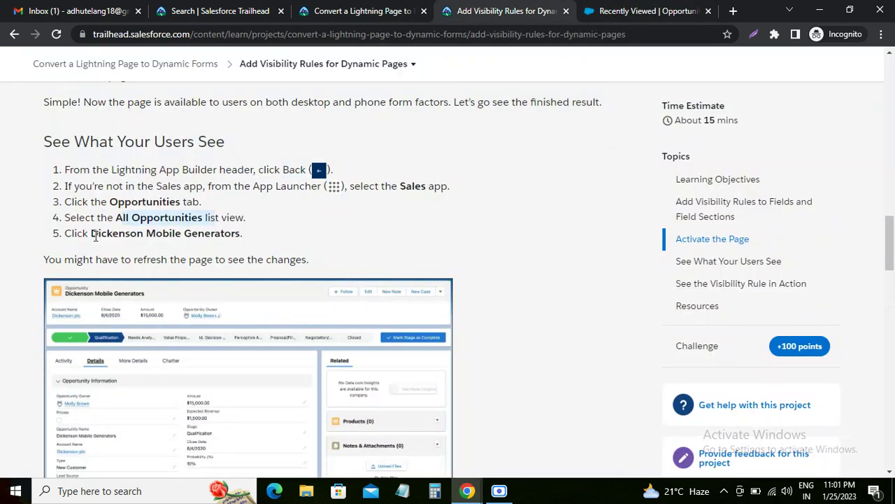
left_click_drag(94, 235, 238, 233)
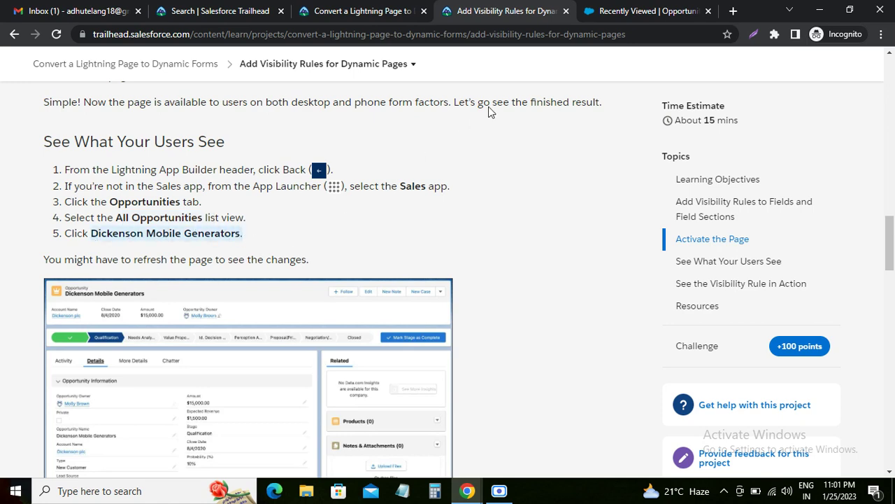
left_click(622, 11)
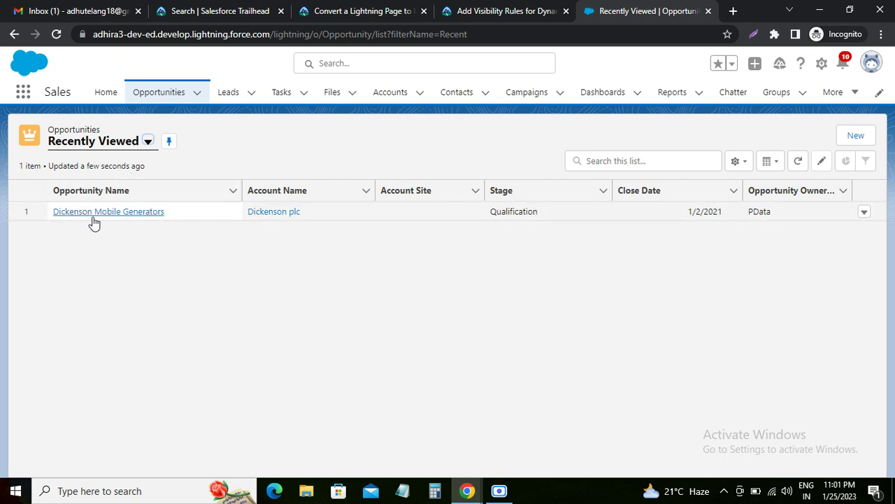
left_click(147, 142)
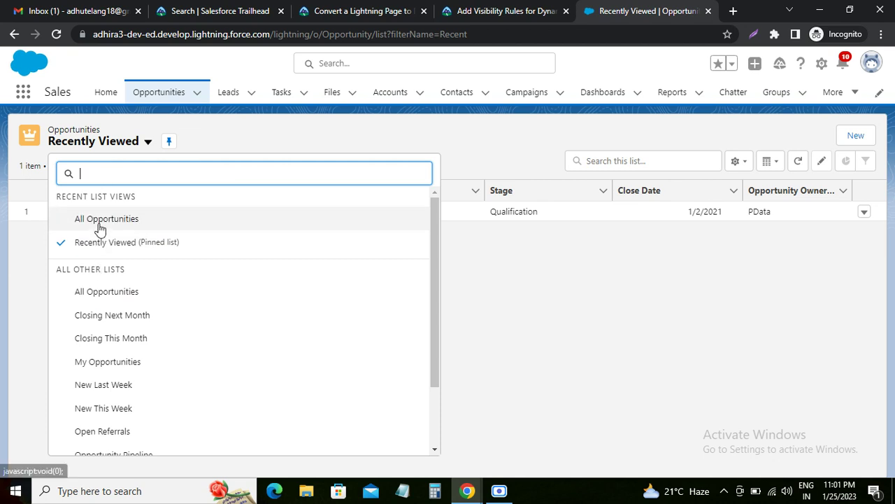
left_click(102, 221)
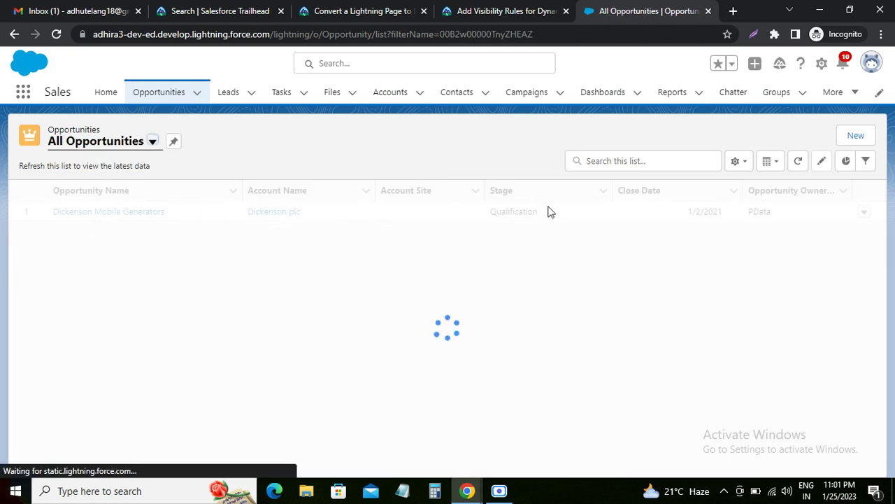
Search the list for Dickenson Mobile Generators and open that opportunity record
left_click(607, 161)
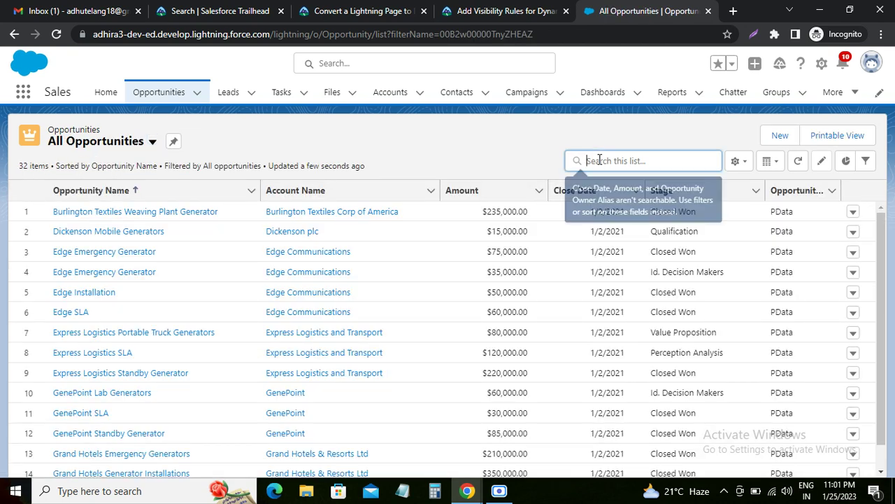
type("Dickenson Mobile Generators.")
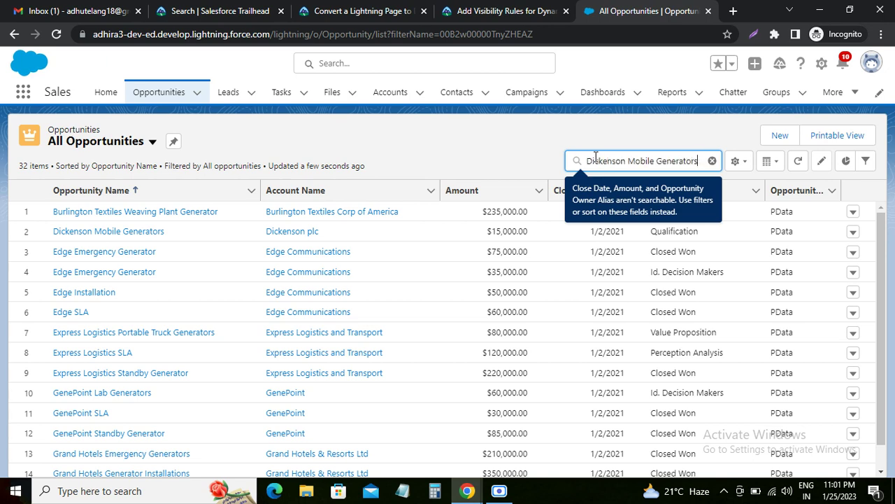
key("Return")
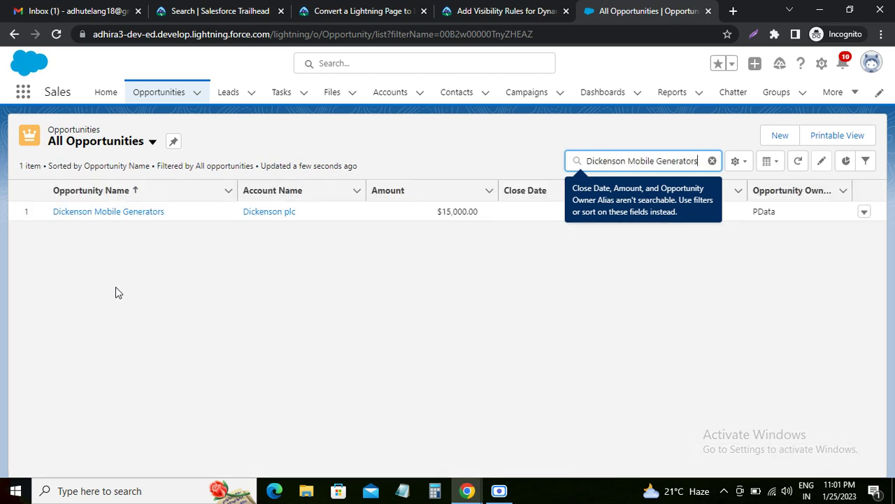
left_click(95, 212)
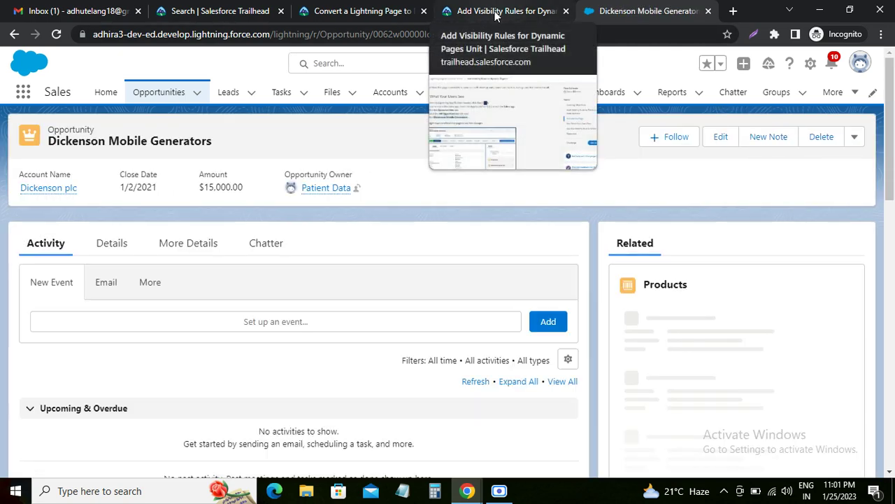
Read the Trailhead note about refreshing the page and examine the sample opportunity page with the explanation below it
left_click(495, 12)
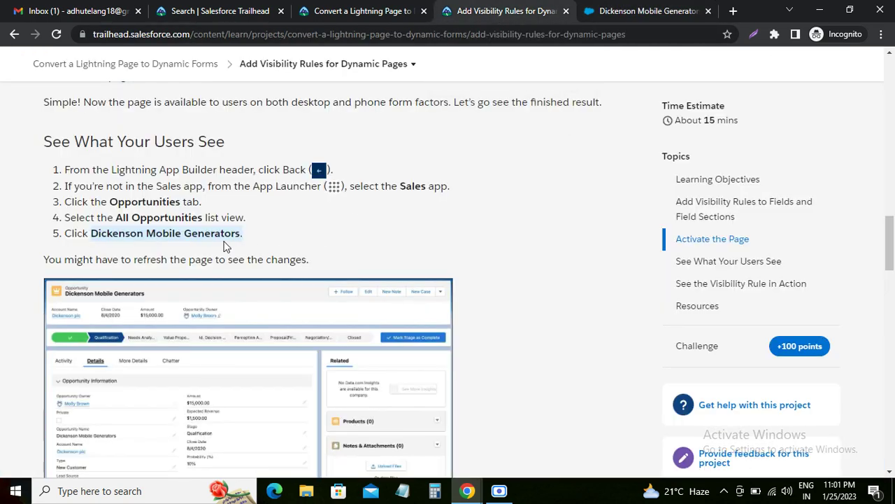
scroll(223, 245, "down", 2)
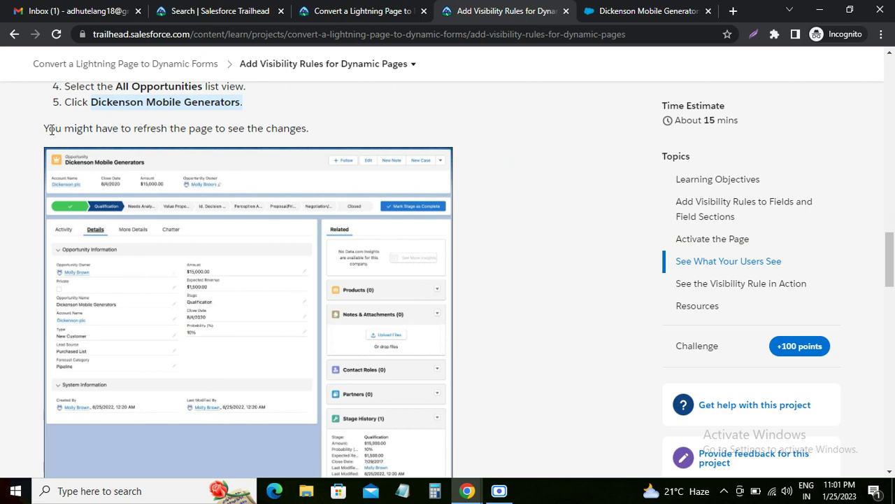
left_click_drag(50, 130, 333, 164)
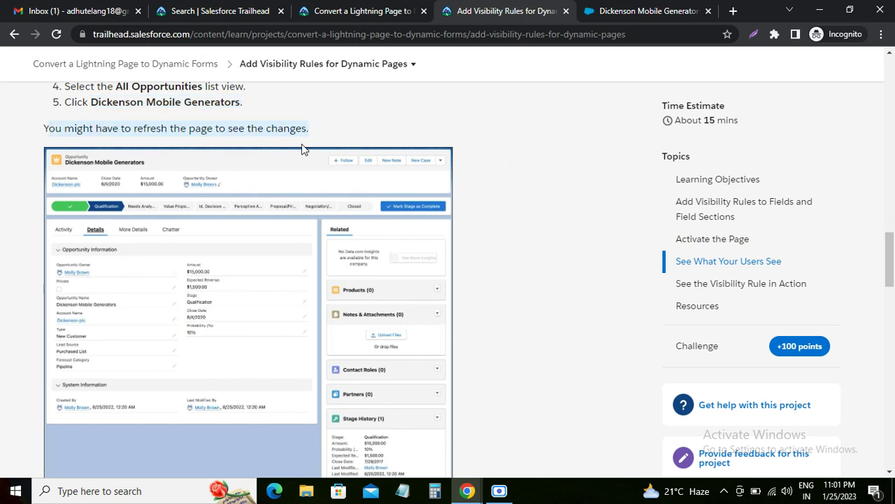
scroll(335, 188, "down", 1)
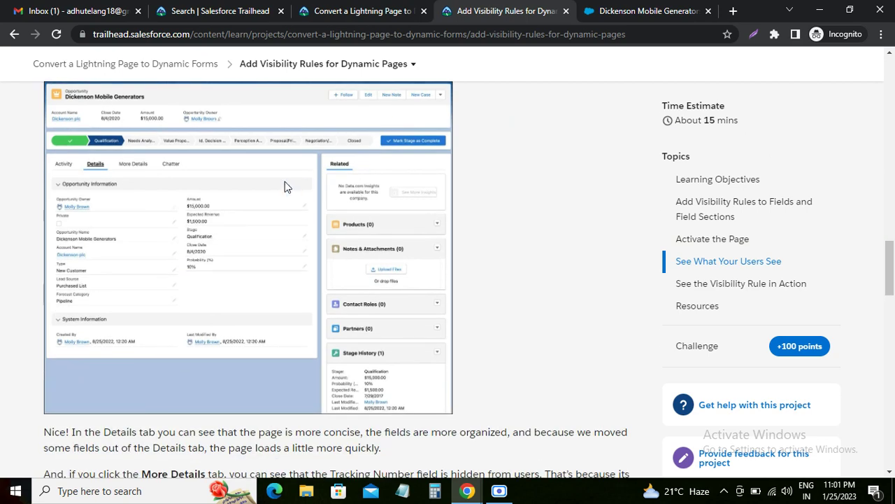
scroll(280, 196, "down", 3)
scroll(243, 214, "up", 2)
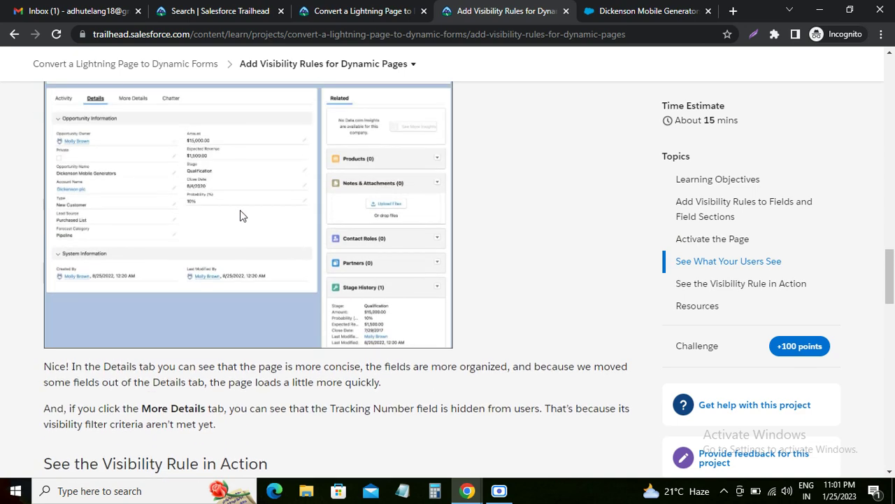
scroll(240, 215, "down", 2)
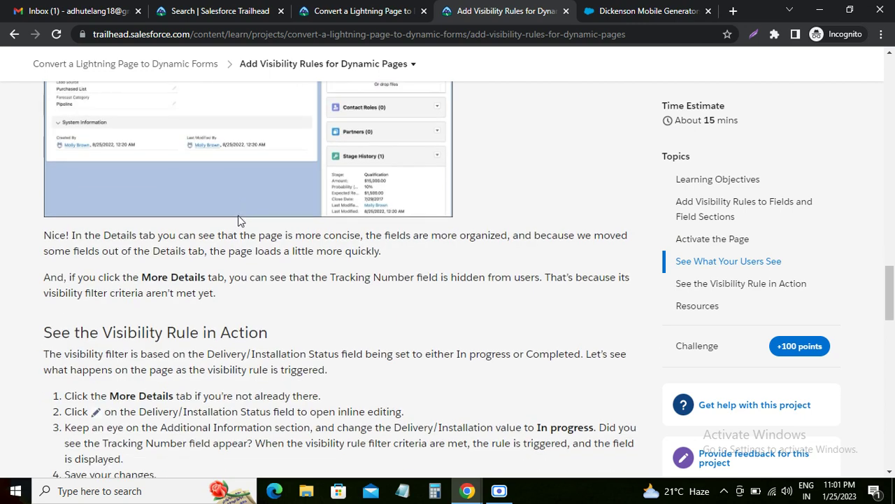
Return to the Dickenson Mobile Generators opportunity and display its More Details information
left_click(614, 11)
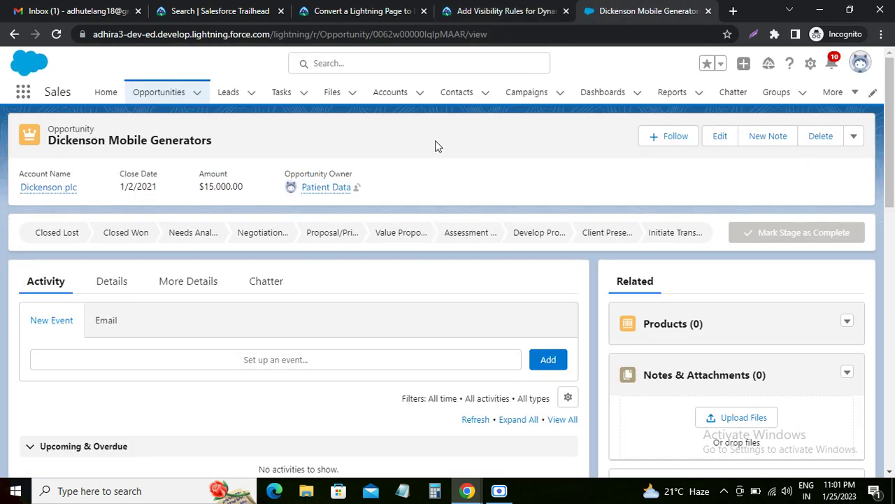
scroll(142, 278, "down", 2)
scroll(136, 227, "up", 1)
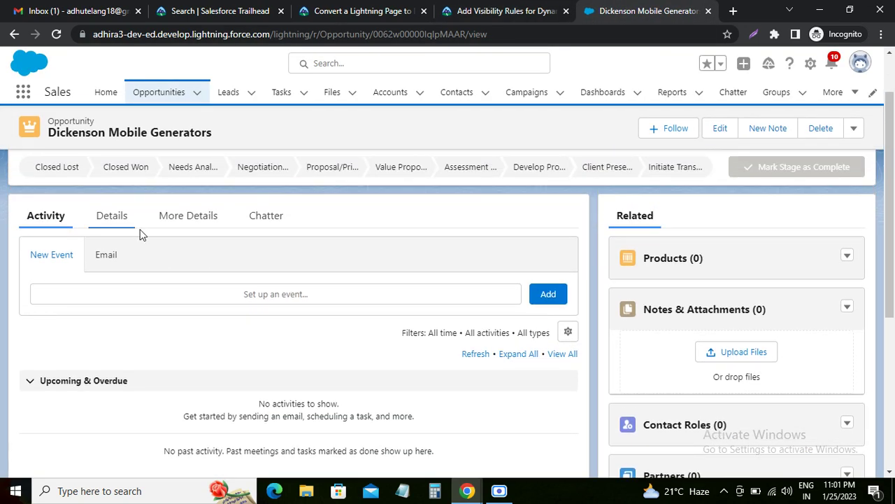
left_click(199, 219)
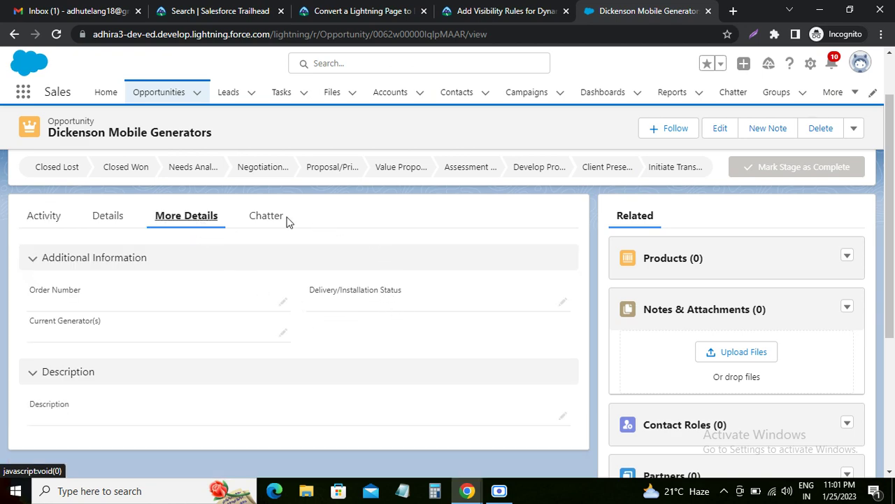
Read the Trailhead paragraph about the hidden Tracking Number field and check for that field in the opportunity's More Details
left_click(501, 11)
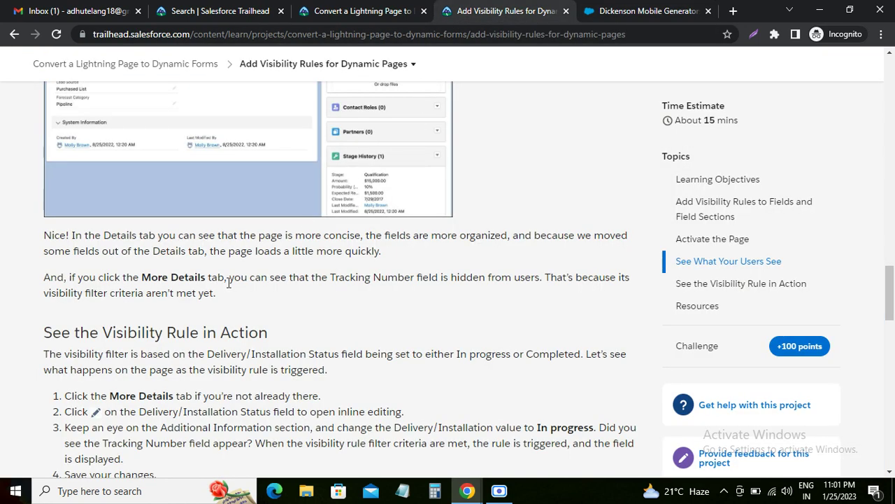
left_click_drag(142, 280, 212, 279)
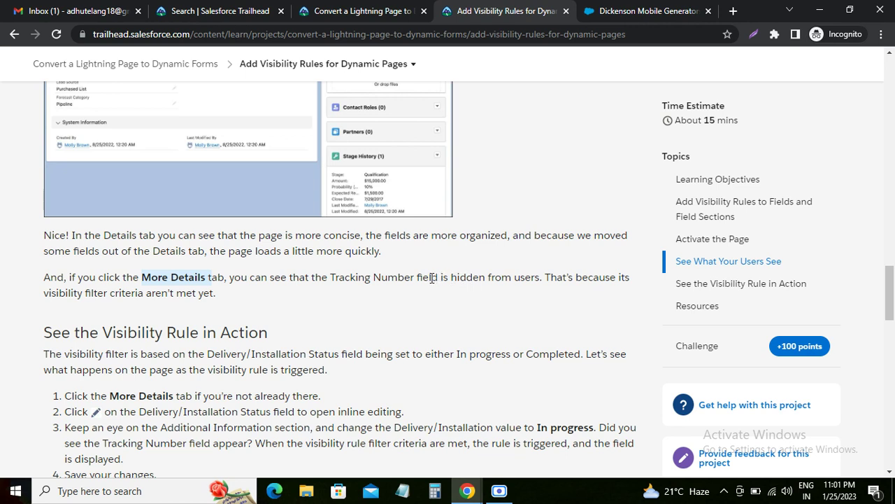
left_click_drag(333, 277, 485, 272)
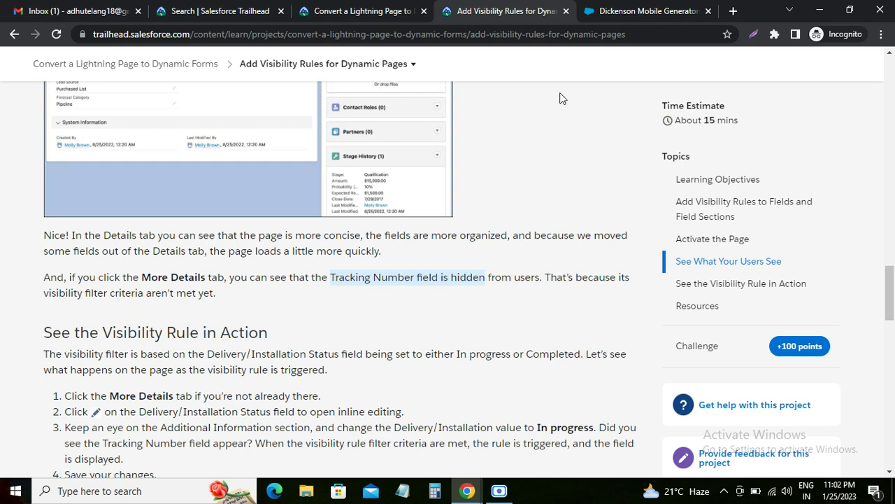
left_click(616, 11)
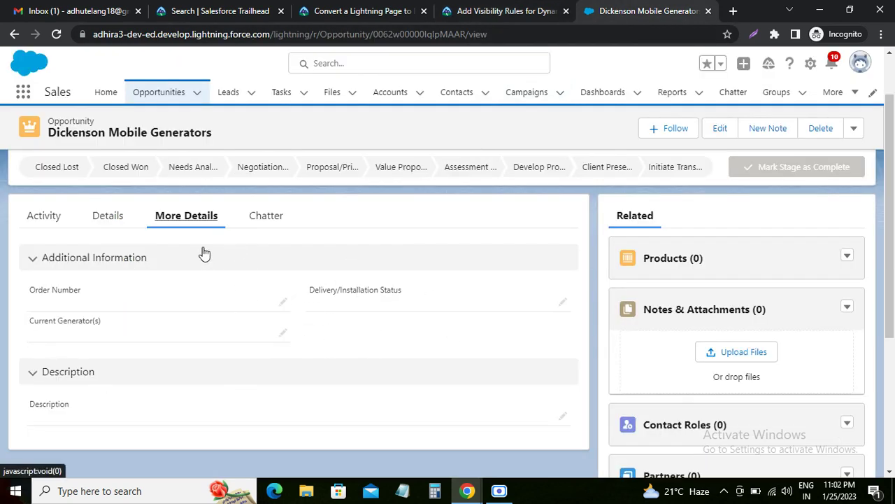
Following the See the Visibility Rule in Action instructions, open the opportunity's Delivery/Installation Status field for inline editing
left_click(497, 11)
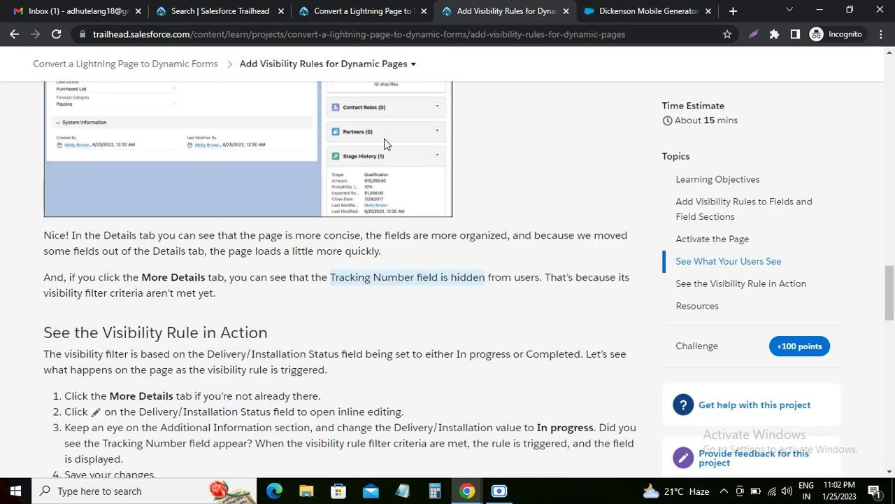
scroll(82, 297, "down", 1)
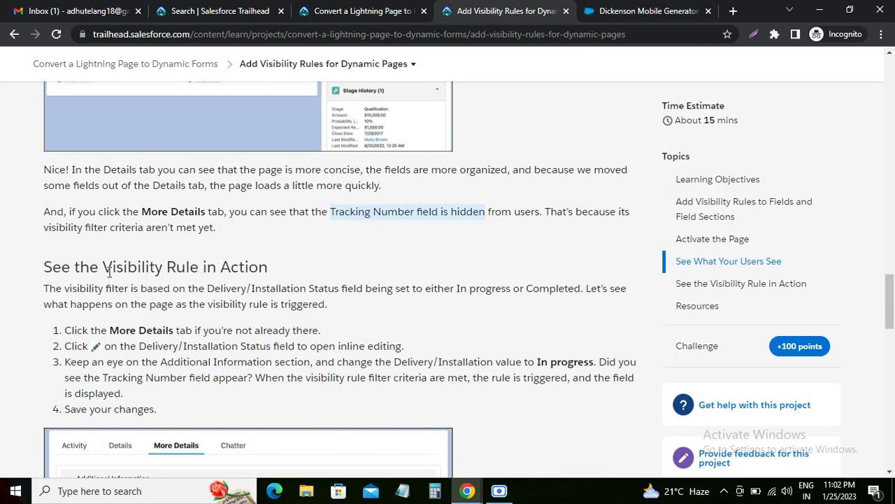
left_click_drag(110, 266, 280, 278)
scroll(154, 301, "down", 1)
scroll(154, 301, "down", 2)
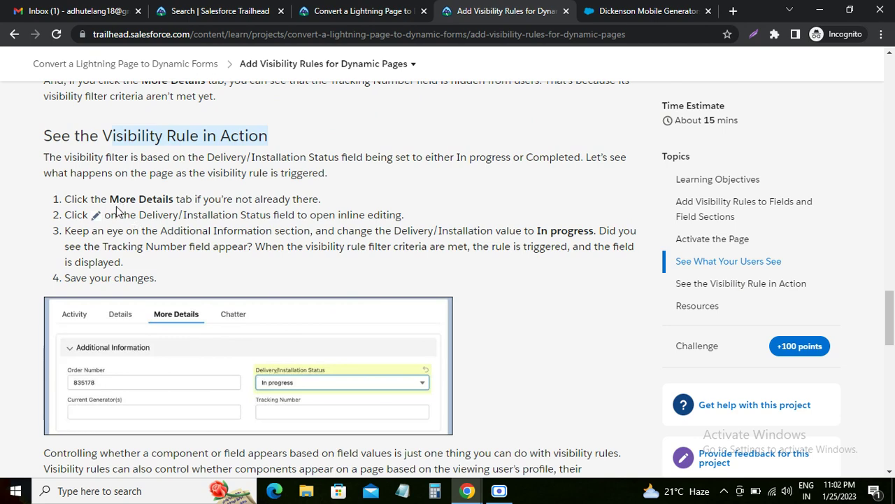
left_click_drag(112, 199, 183, 210)
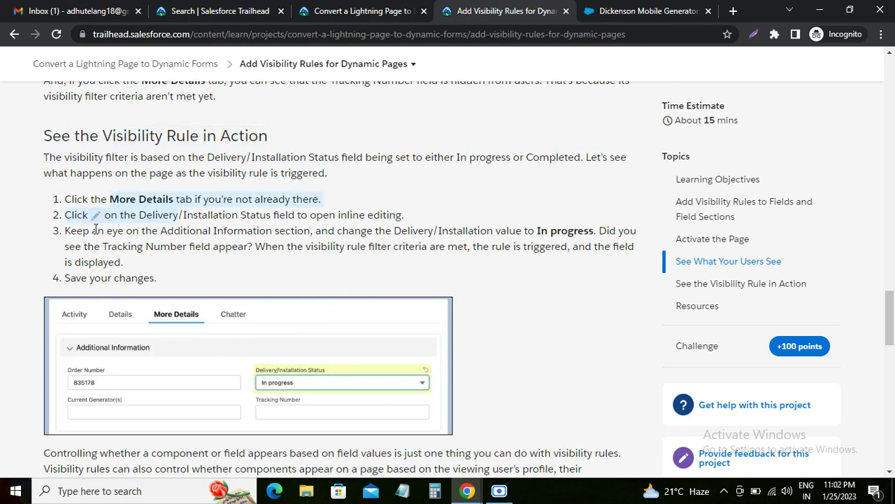
left_click(649, 12)
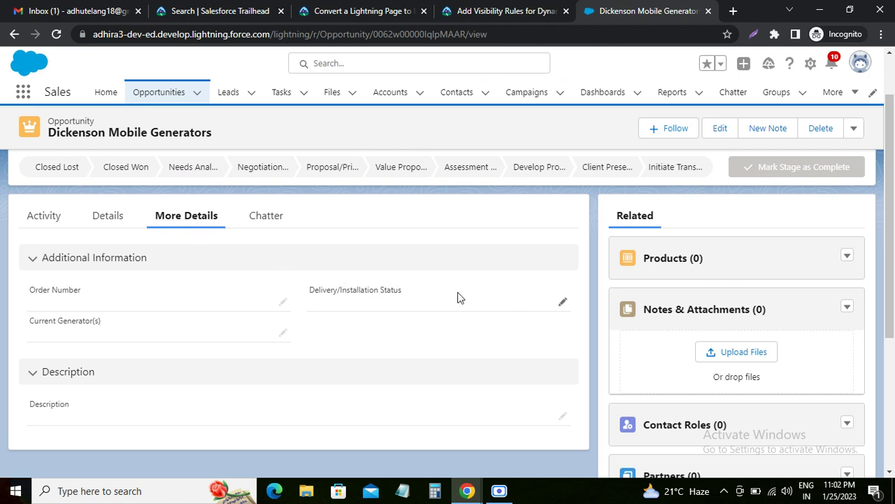
left_click(564, 302)
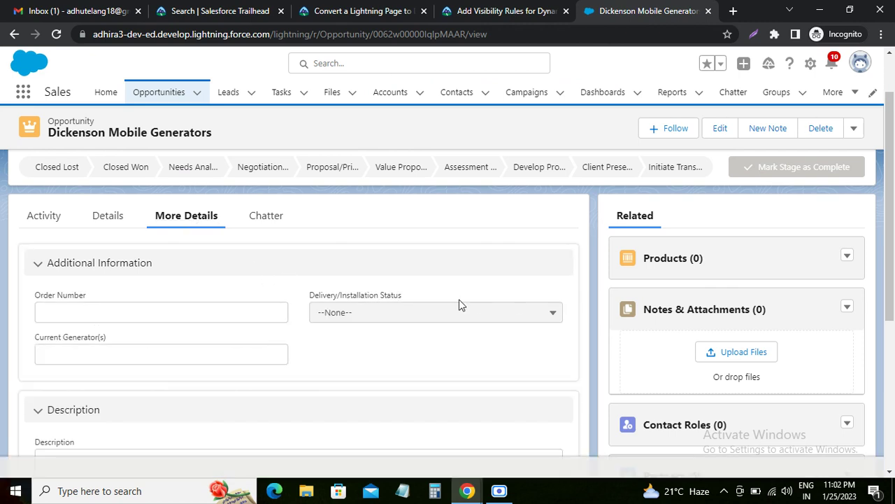
Read the Trailhead instruction on watching Additional Information while changing the delivery status, and return to the opportunity being edited
left_click(475, 13)
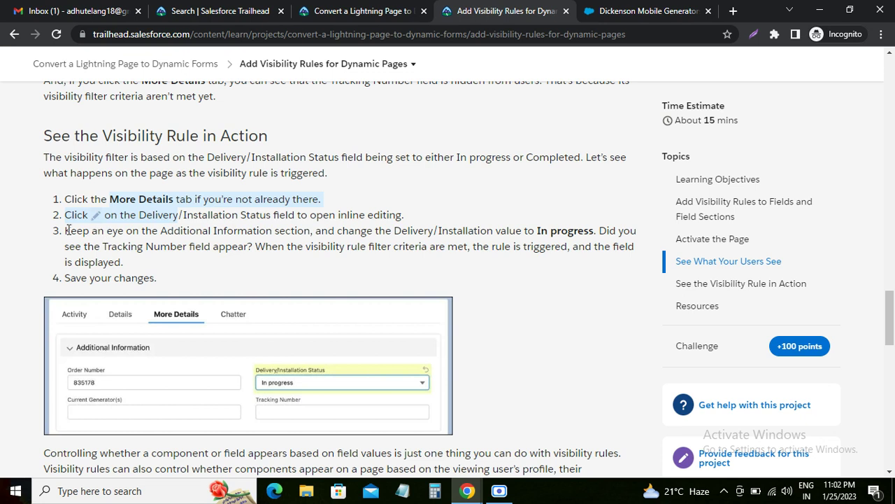
left_click_drag(65, 230, 310, 231)
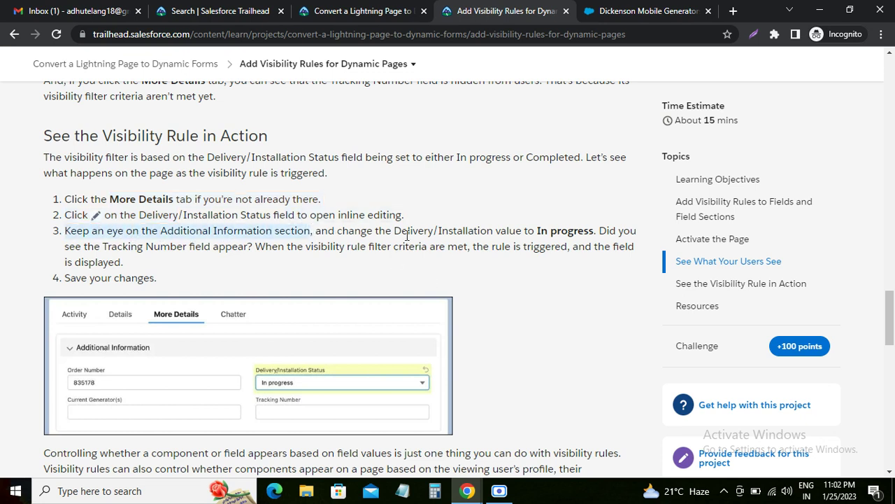
left_click(653, 13)
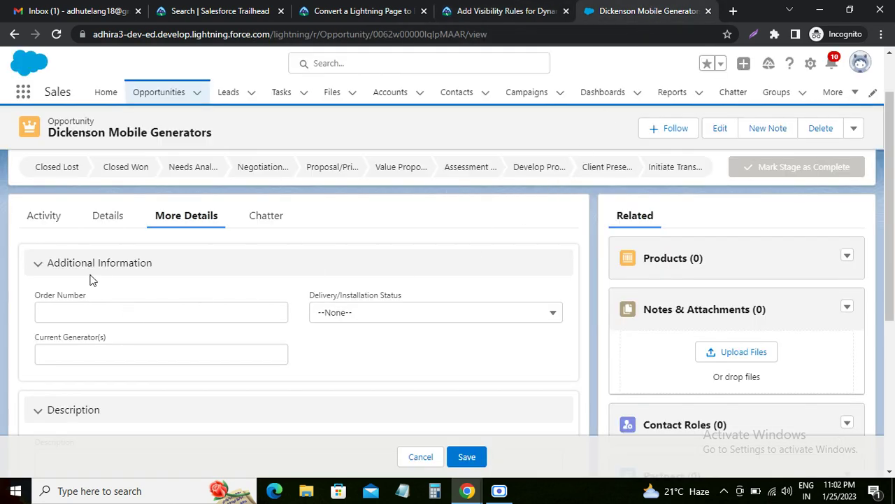
Set the opportunity's Delivery/Installation Status to In progress and, following the last See the Visibility Rule in Action instruction, save the record
left_click(393, 325)
left_click(368, 362)
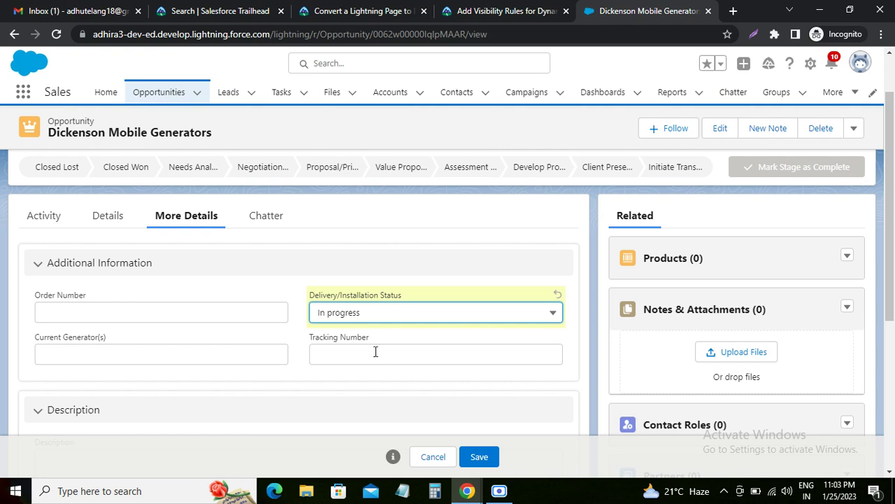
left_click(500, 12)
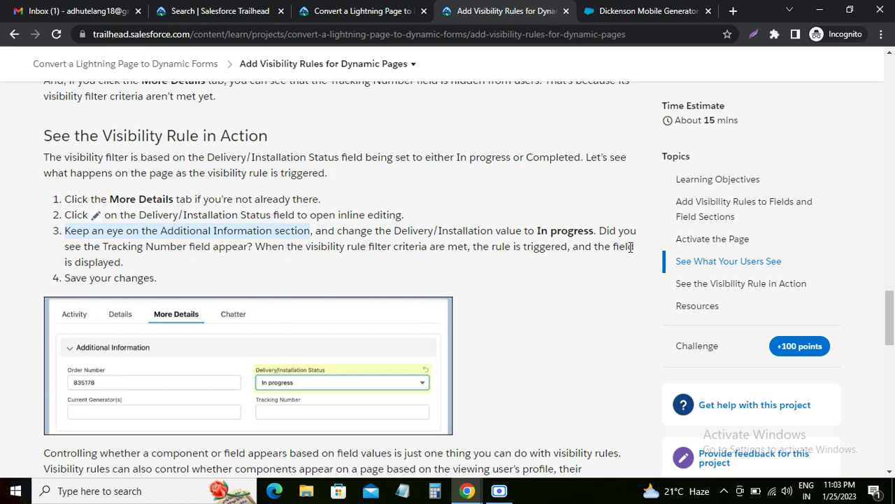
left_click_drag(87, 277, 154, 278)
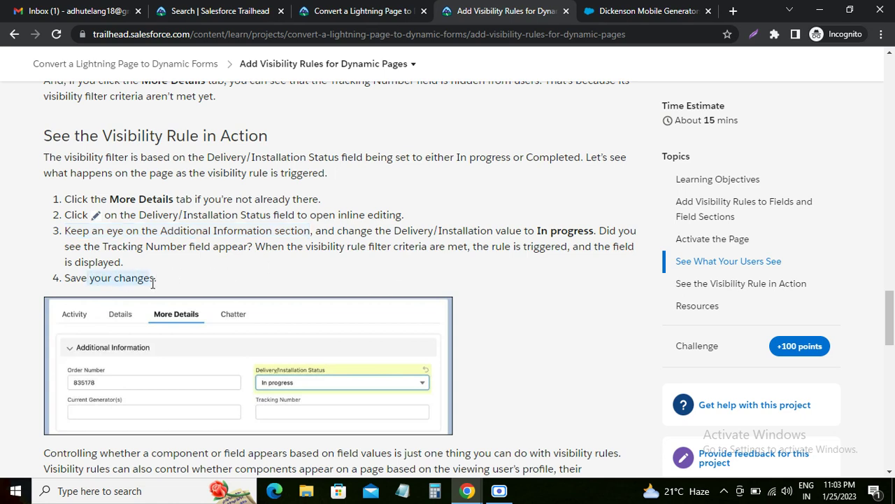
left_click(632, 12)
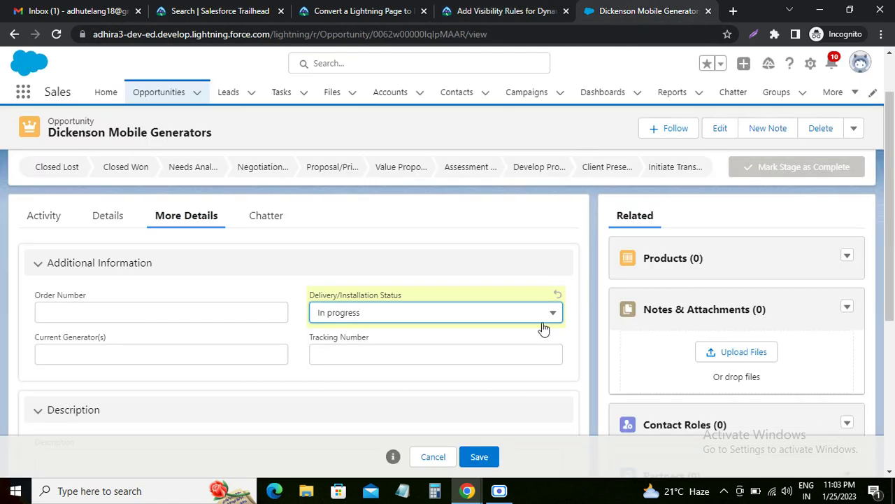
left_click(477, 462)
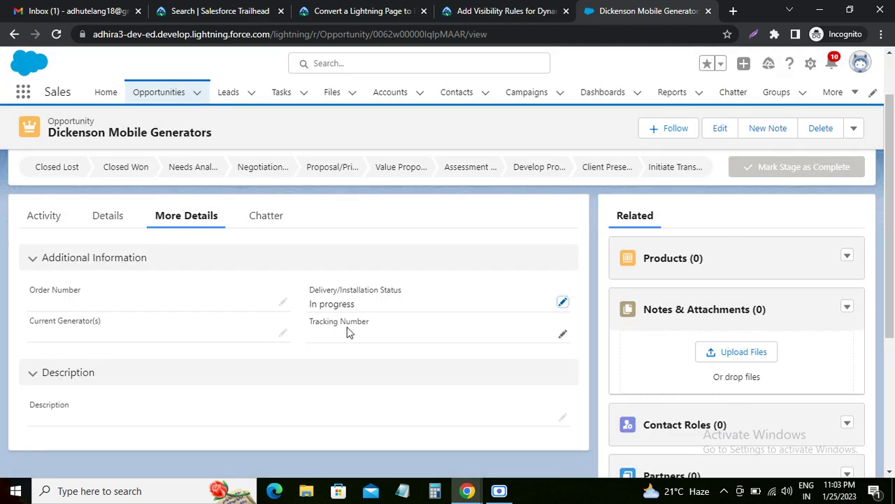
Return to the Trailhead unit, read its closing notes on visibility rules, and verify the step to earn 100 points
left_click(516, 19)
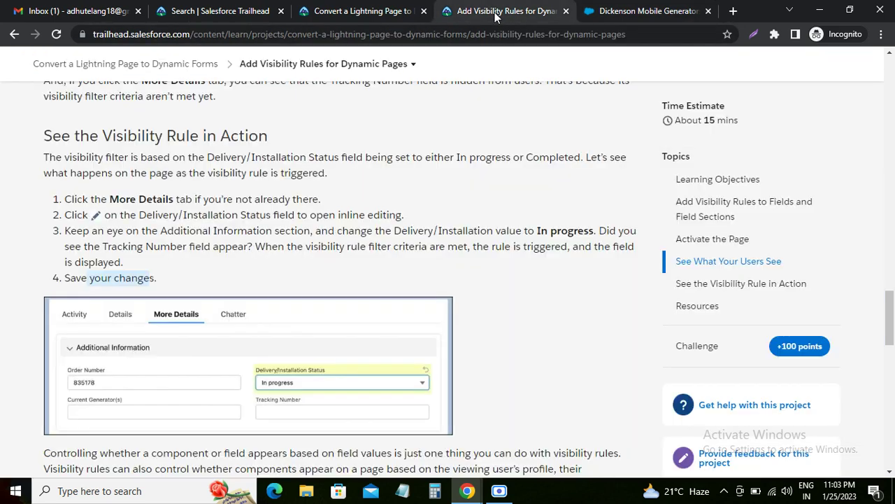
scroll(120, 315, "down", 4)
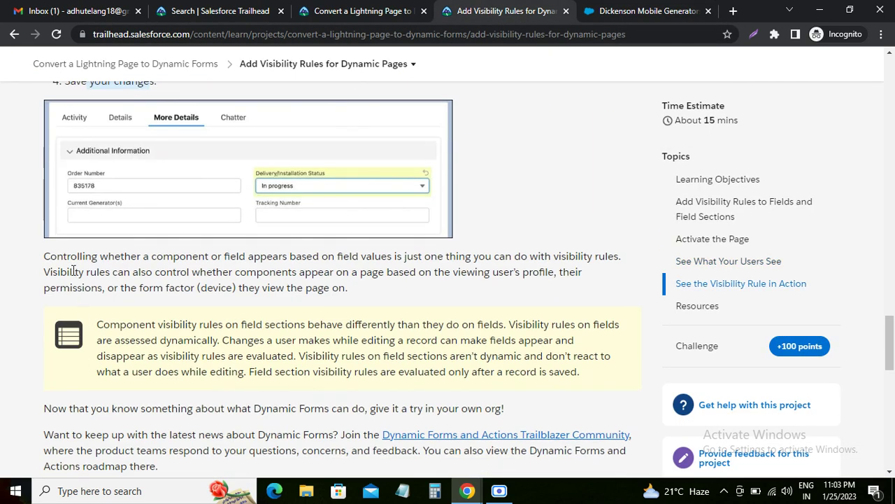
left_click_drag(136, 191, 302, 192)
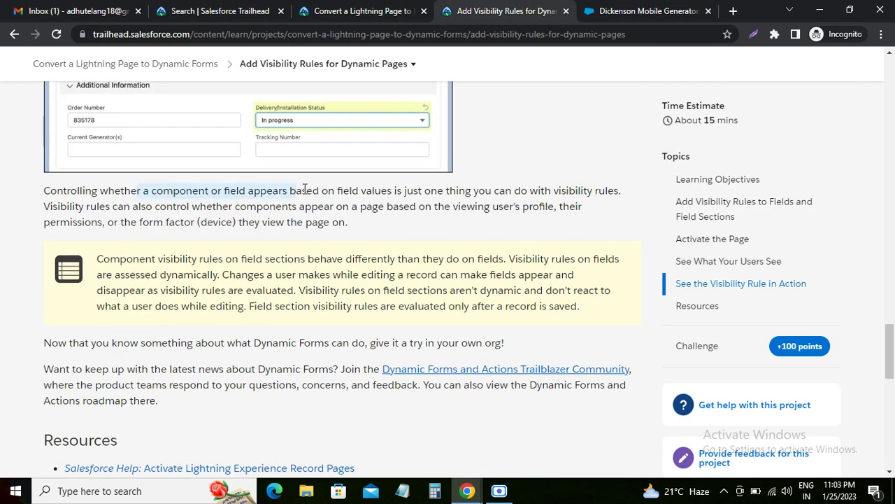
scroll(194, 322, "down", 5)
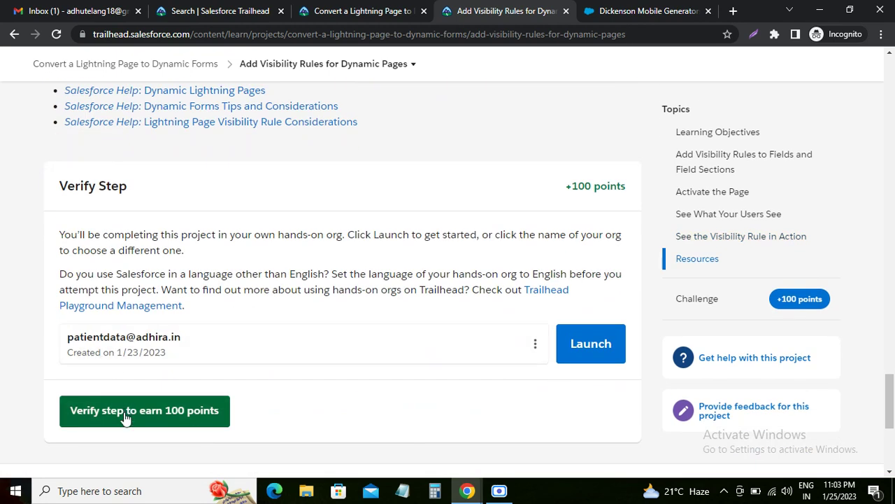
left_click(124, 415)
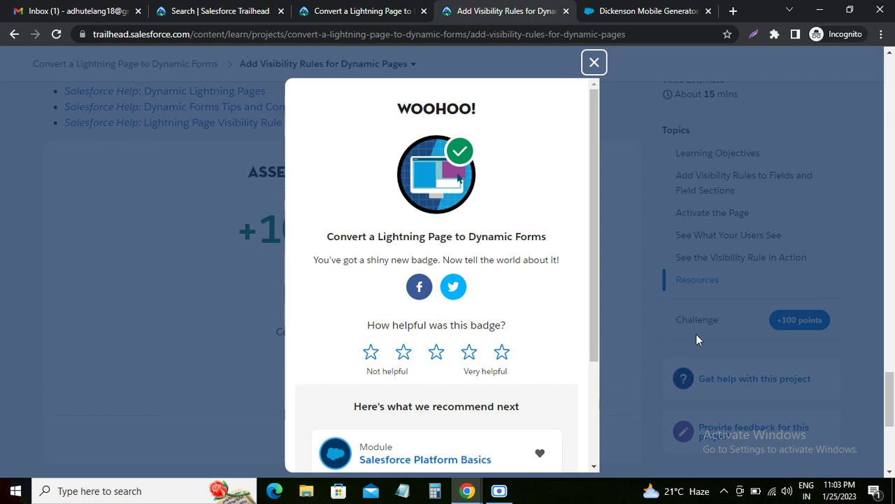
scroll(697, 336, "up", 10)
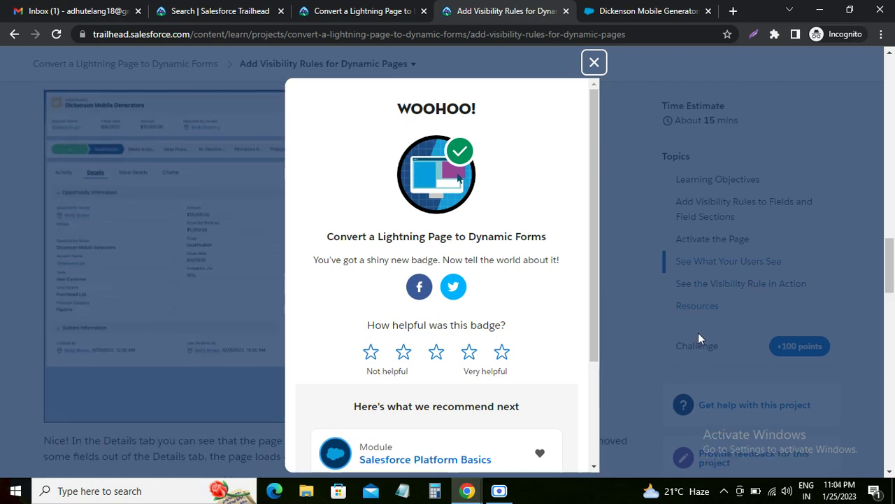
scroll(698, 333, "up", 10)
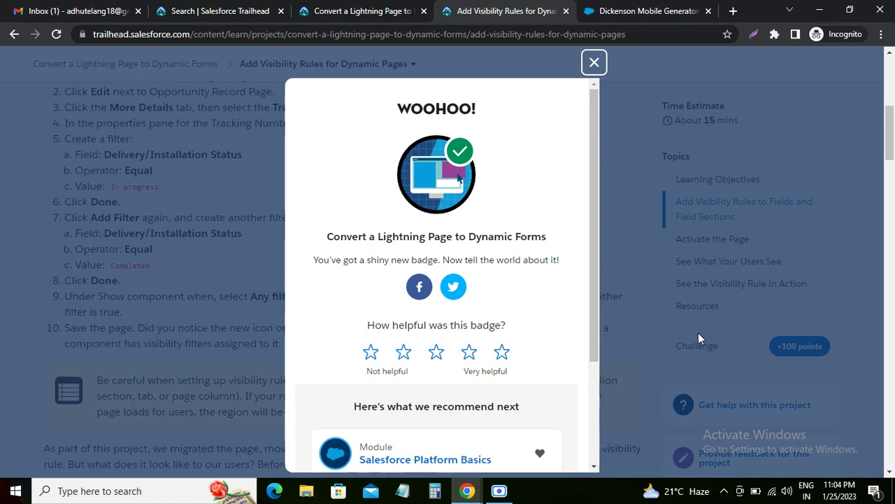
scroll(698, 346, "up", 8)
scroll(698, 346, "down", 1)
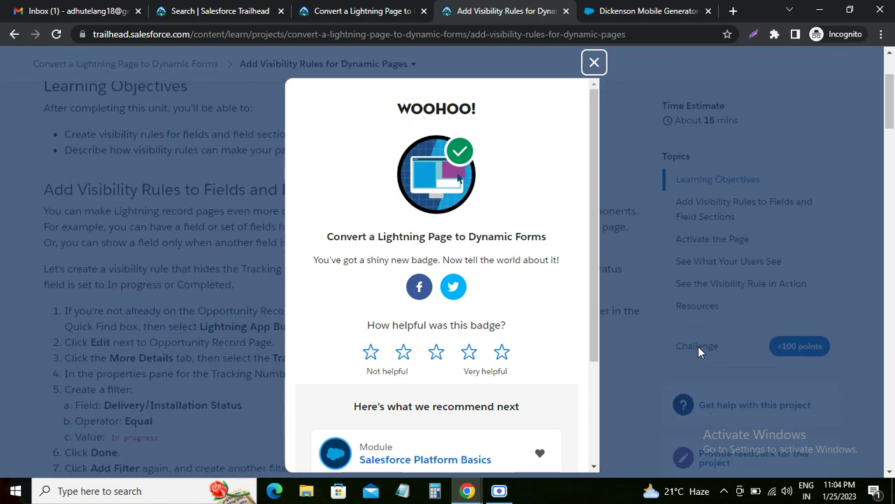